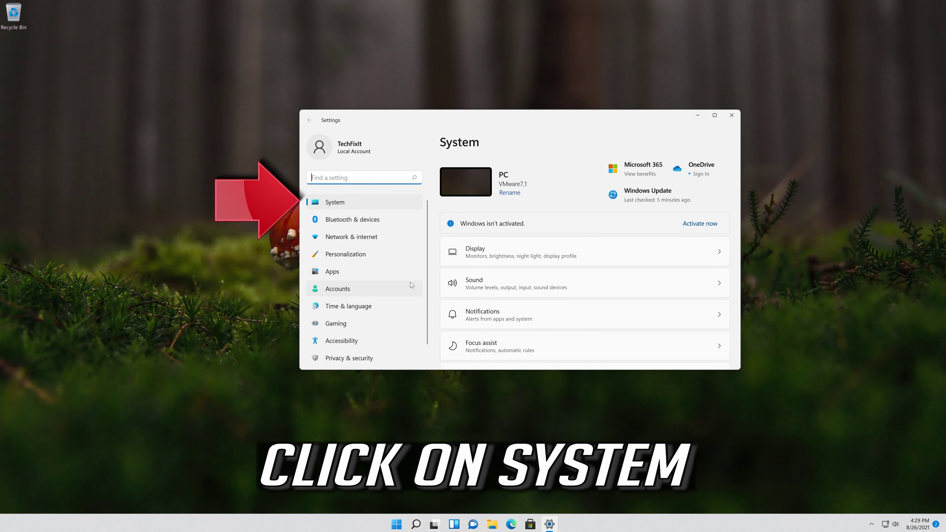
- Run the Camera troubleshooter from the other troubleshooters in the System troubleshooting settings
left_click(343, 205)
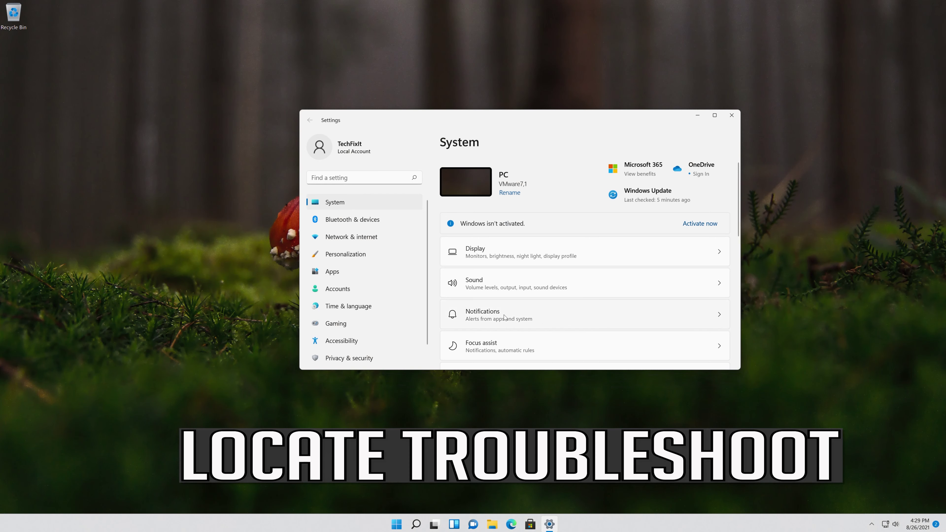
scroll(506, 318, "down", 5)
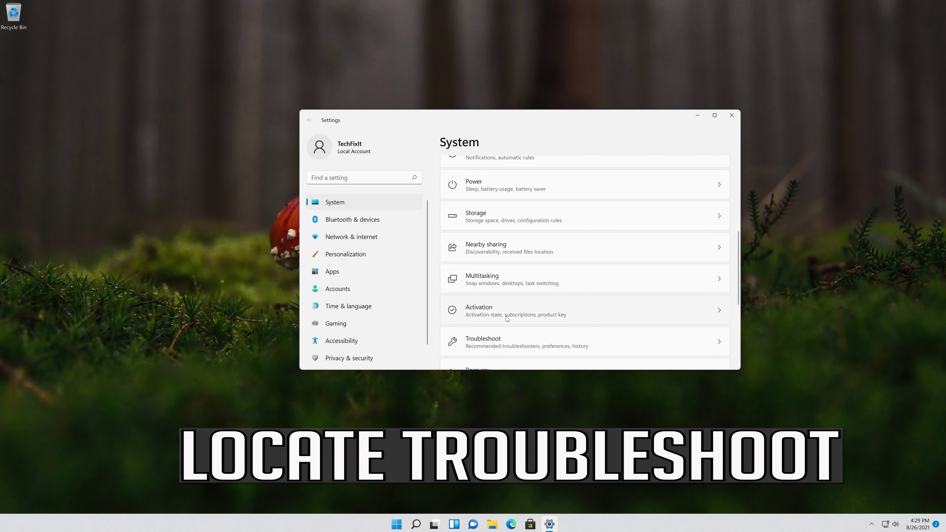
scroll(506, 318, "down", 3)
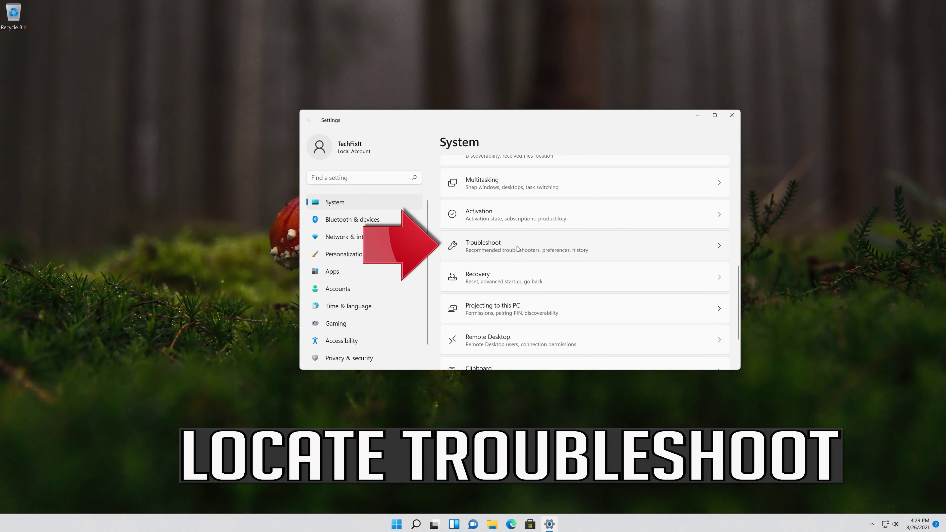
left_click(515, 252)
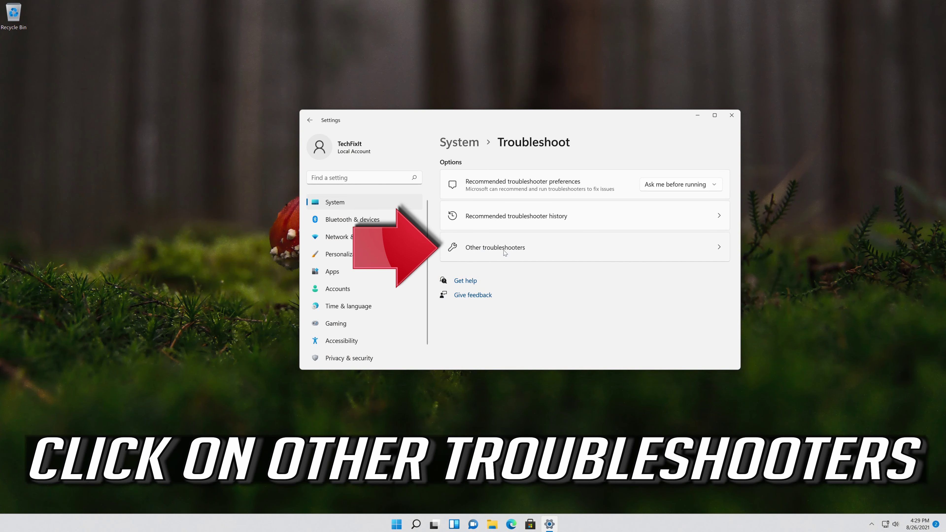
left_click(524, 253)
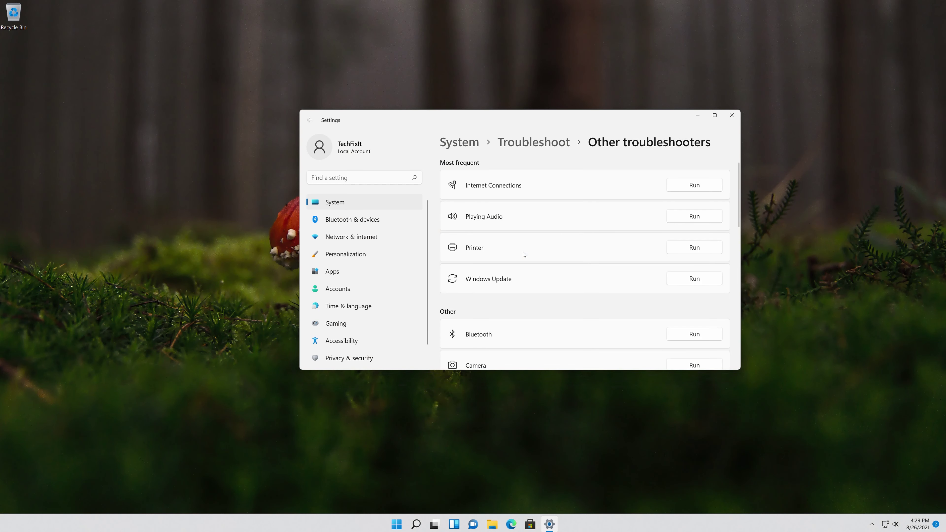
scroll(523, 251, "down", 3)
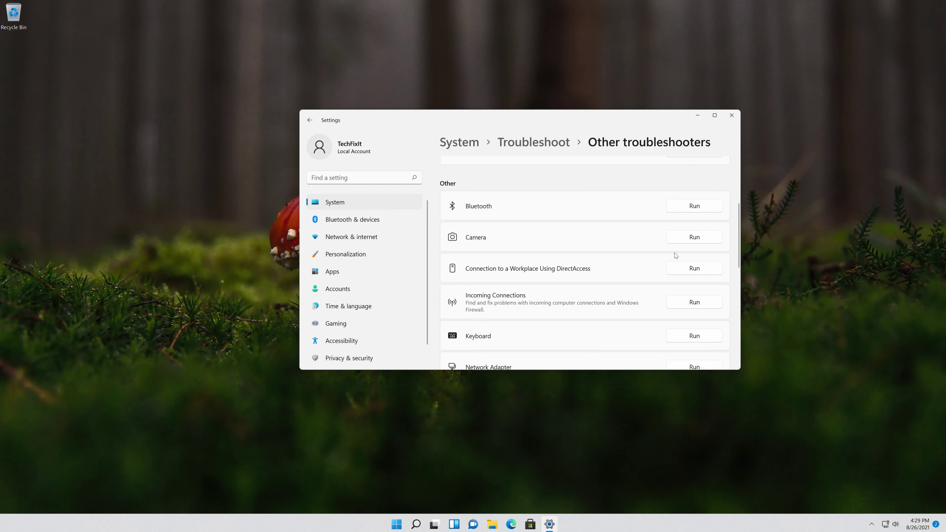
left_click(689, 241)
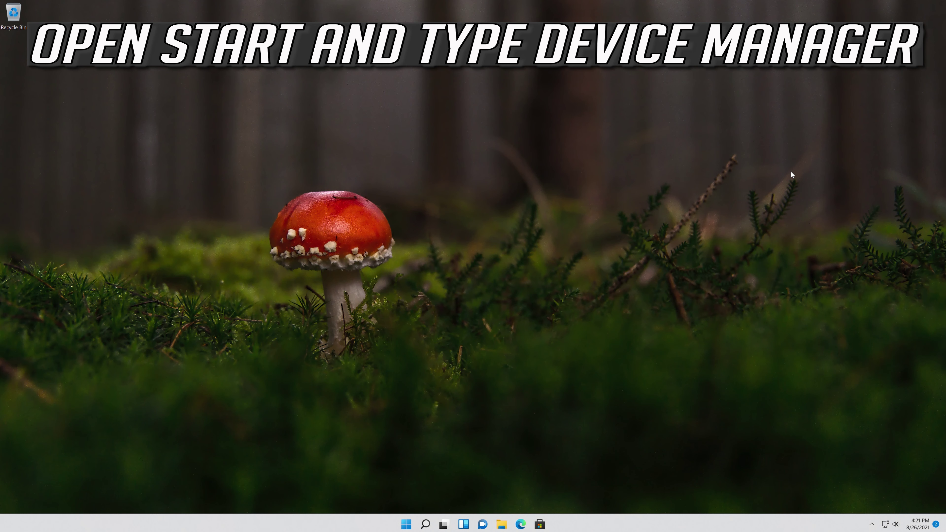
- Search for "device manager", open Device Manager, and move its window to the middle of the desktop
key("super")
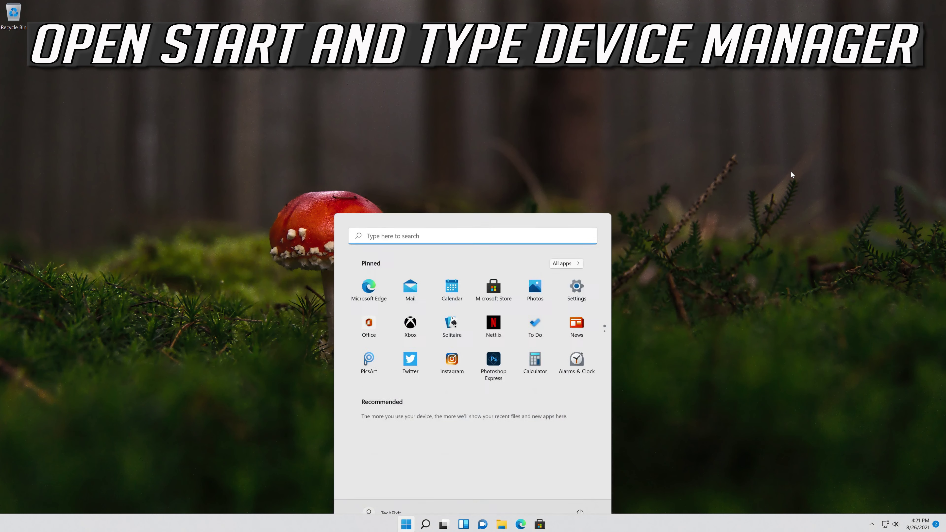
type("device m")
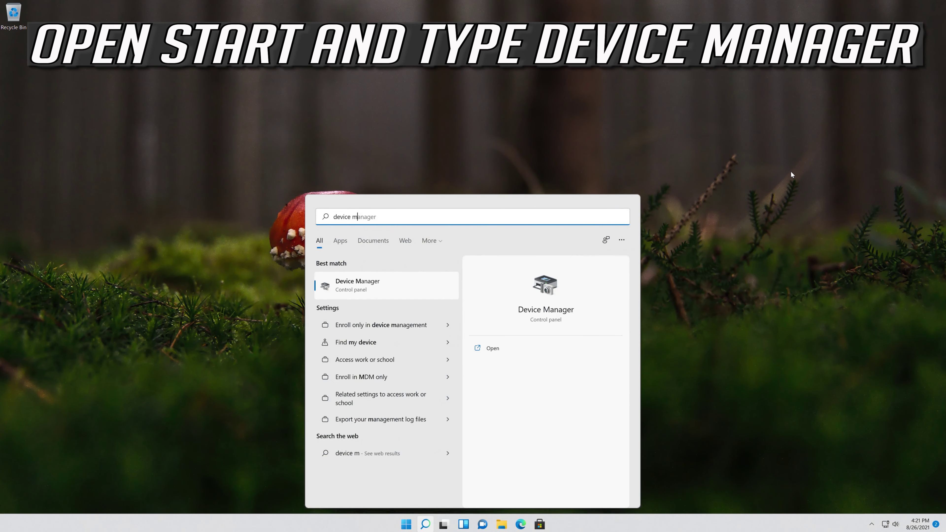
type("anager")
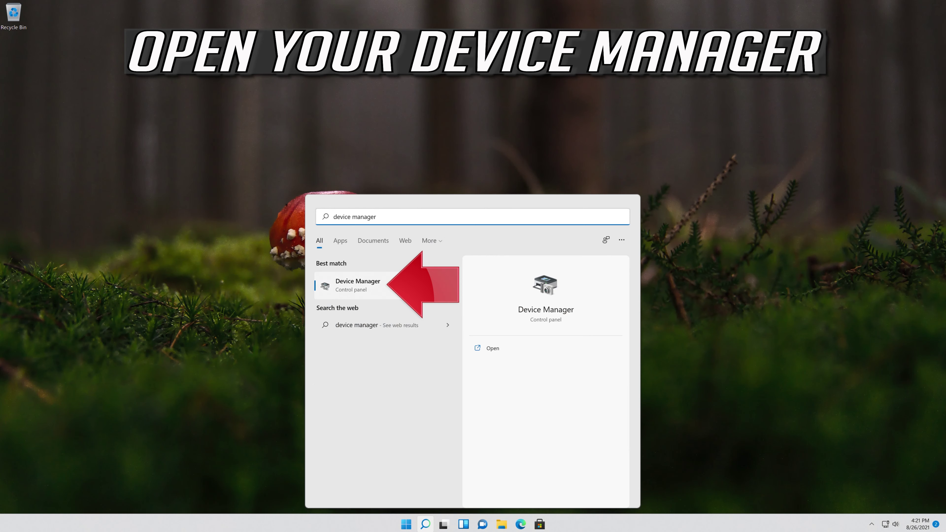
left_click(387, 286)
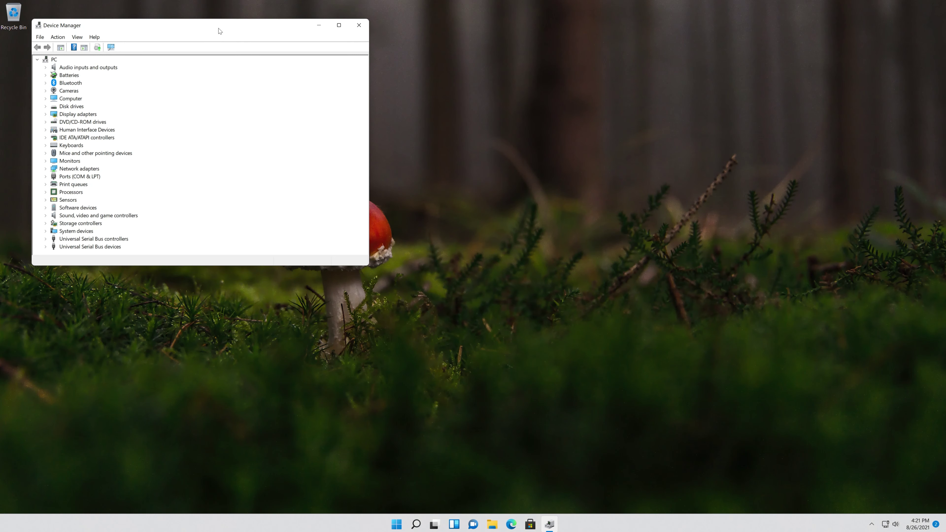
left_click_drag(218, 31, 555, 133)
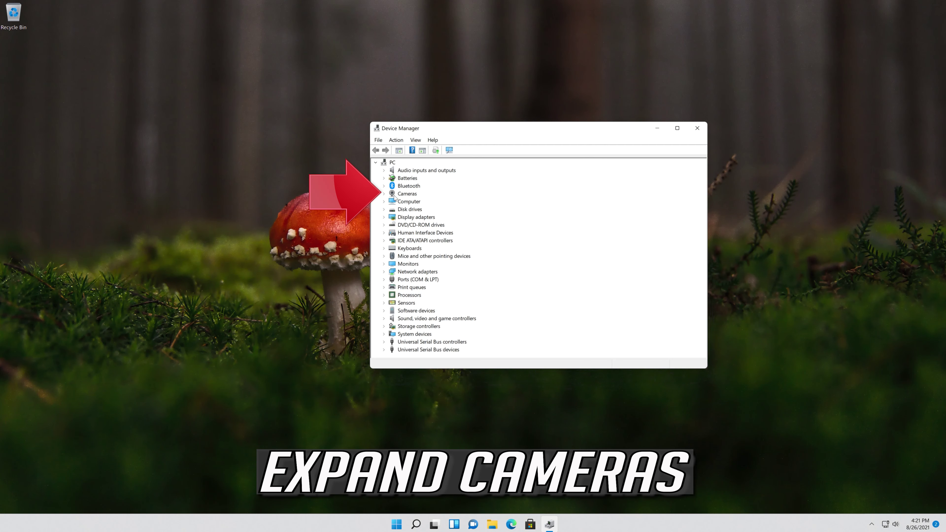
- Expand the Cameras category and show the driver properties of the first Integrated Webcam
left_click(384, 194)
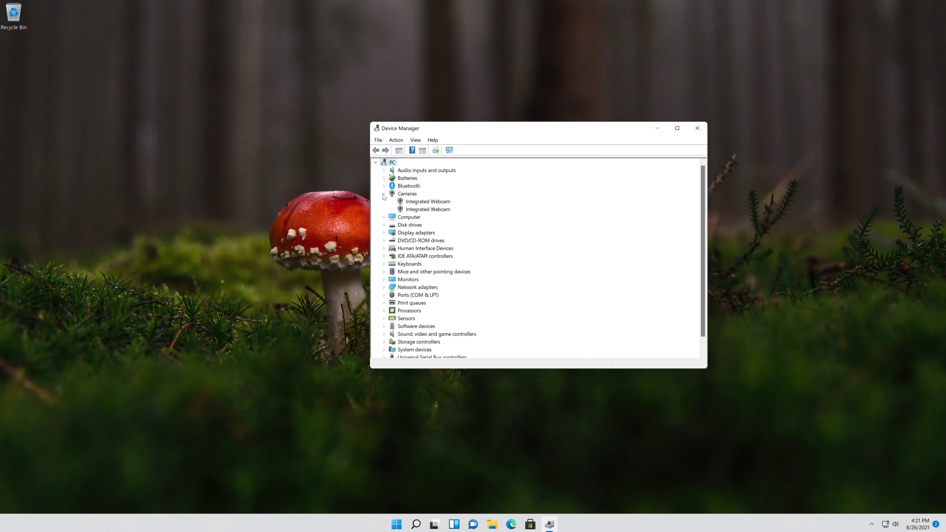
left_click(432, 202)
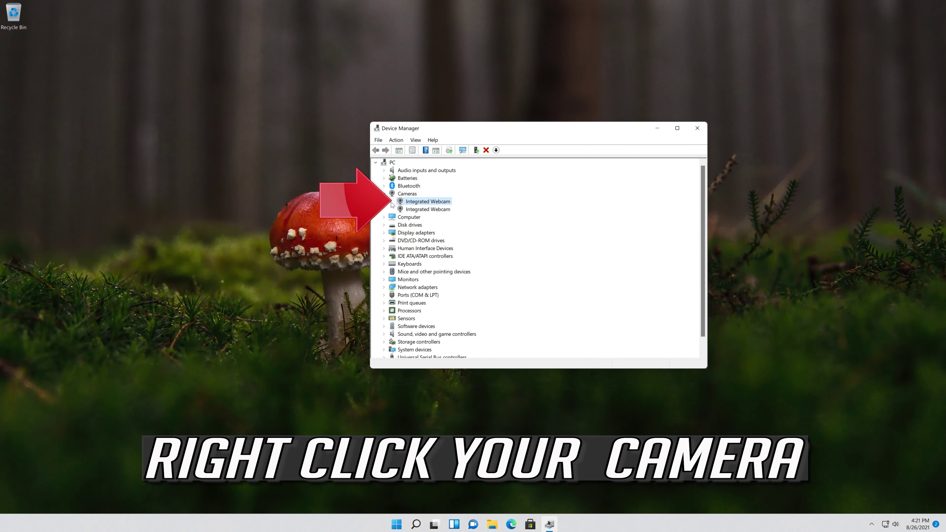
right_click(430, 202)
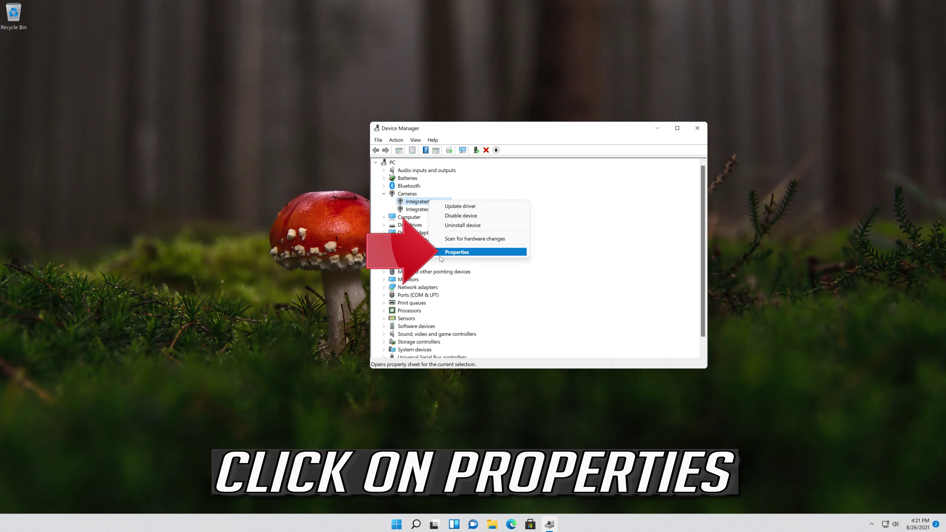
left_click(480, 253)
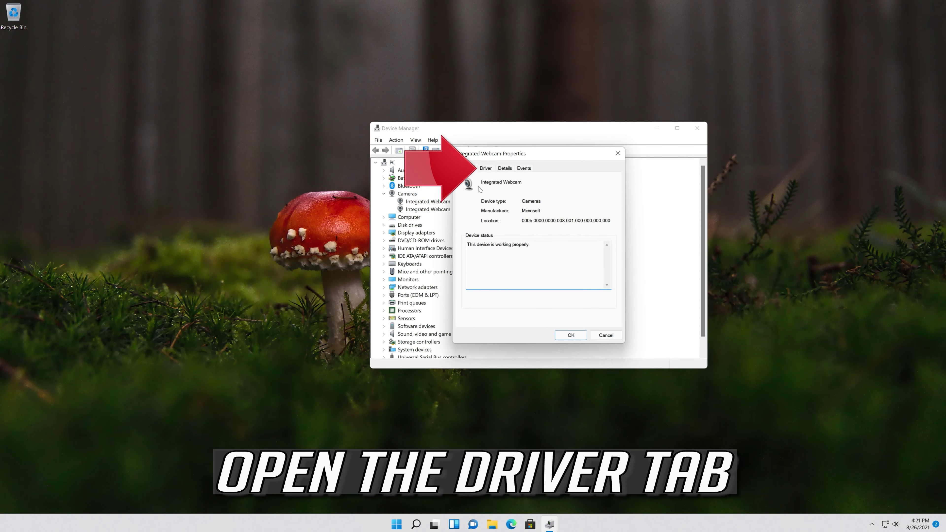
left_click(484, 169)
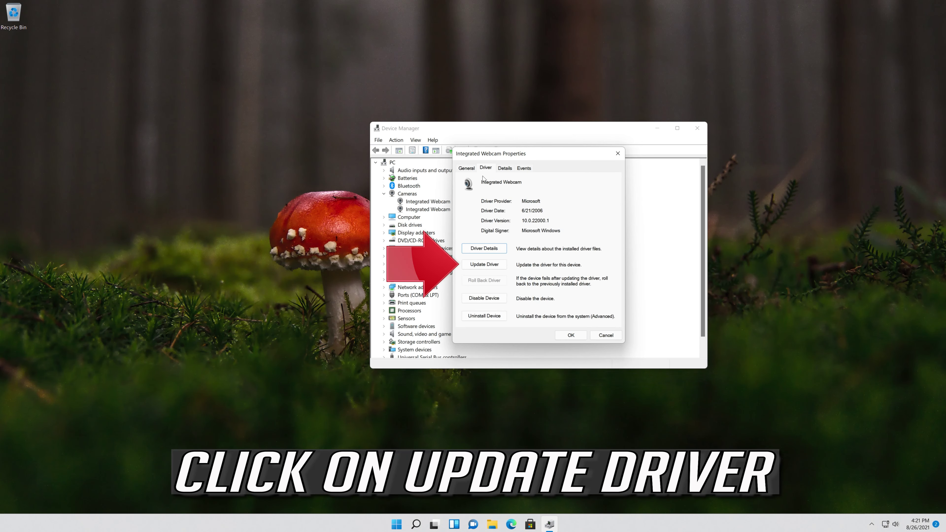
- Update the webcam driver with the automatic driver search, and check for updates in Windows Update
left_click(495, 264)
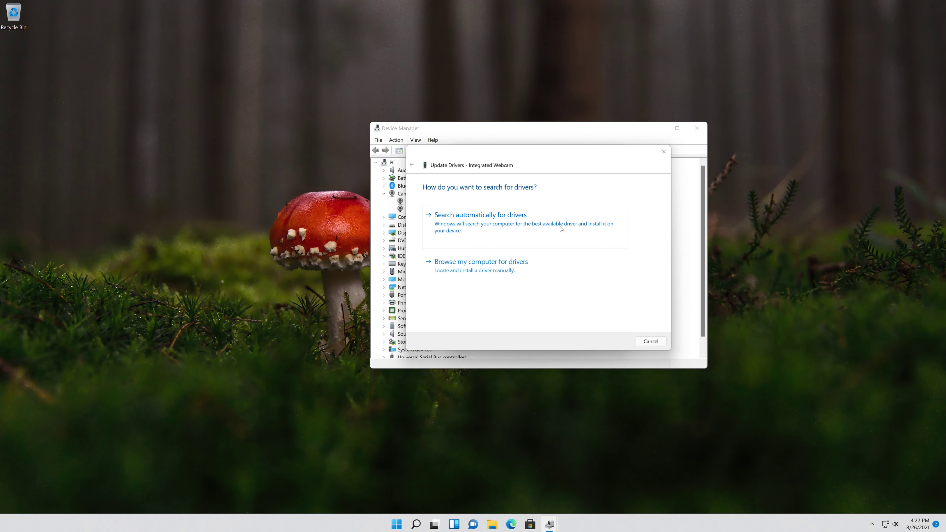
left_click(546, 232)
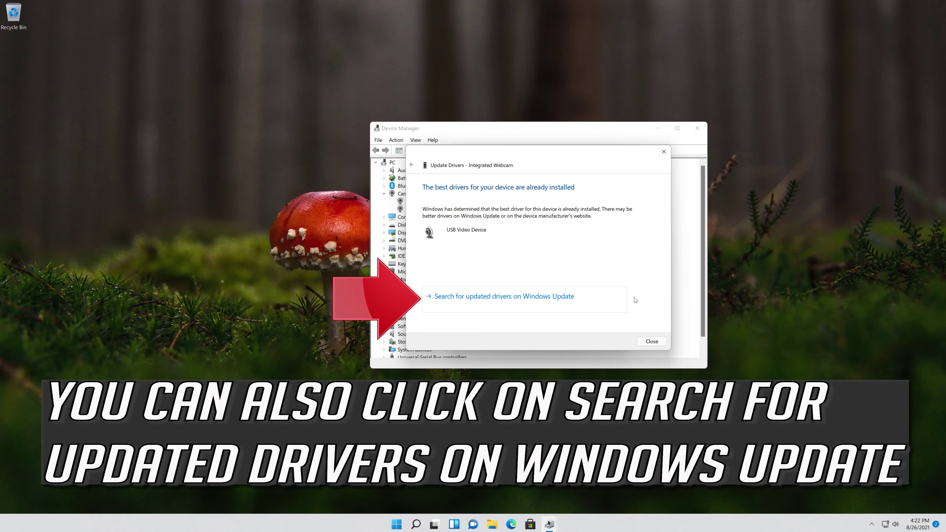
left_click(497, 298)
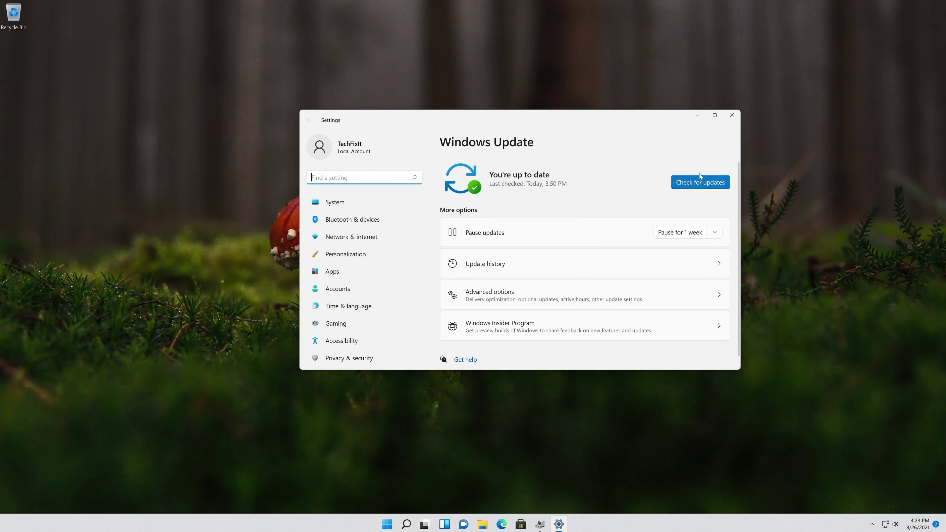
left_click(706, 186)
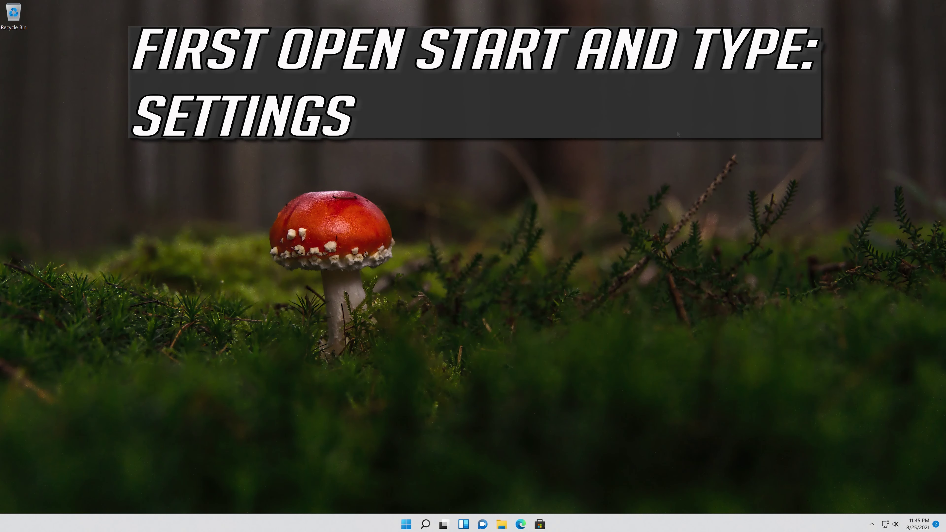
- Search for "settings", open the Settings app, and go to the Camera app permissions under Privacy & security
key("super")
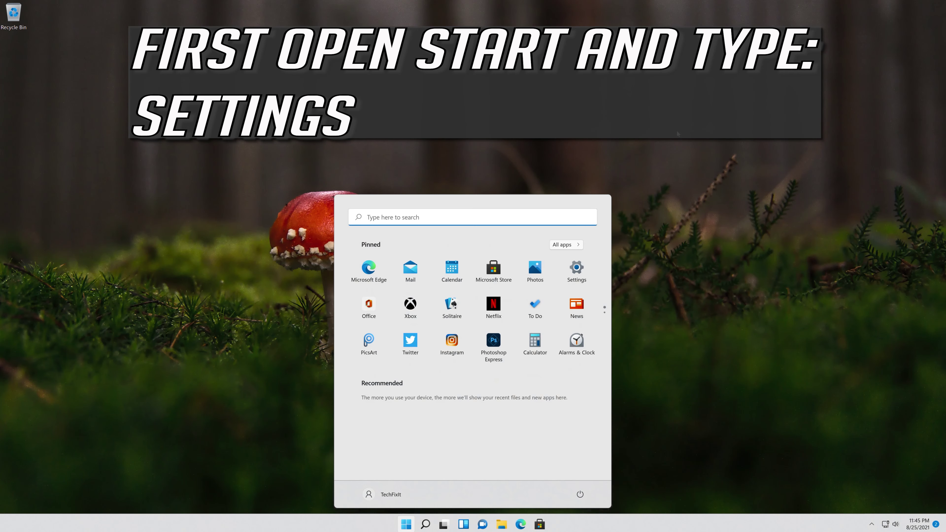
type("settings")
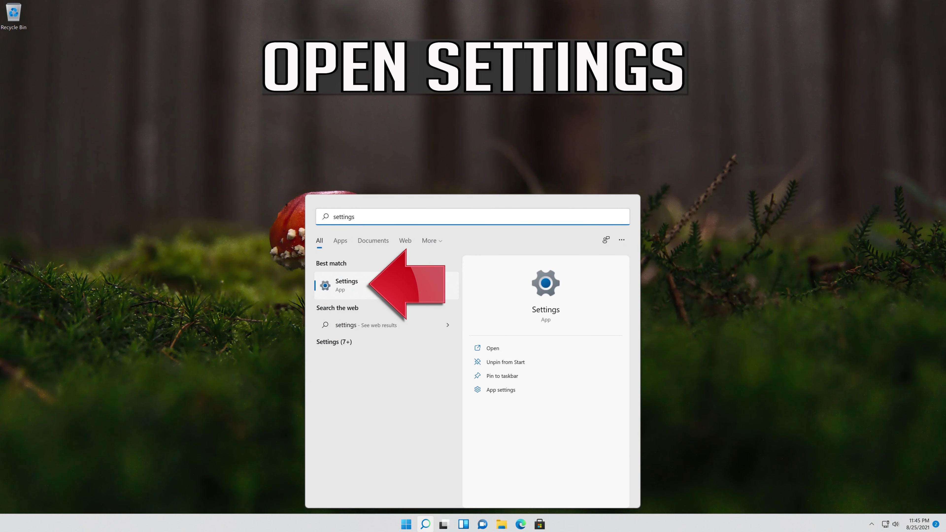
left_click(386, 285)
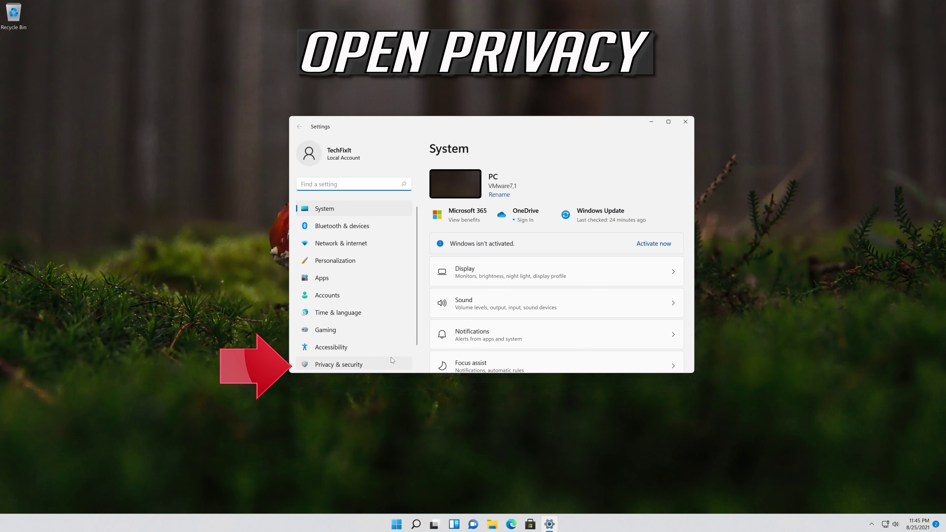
left_click(360, 365)
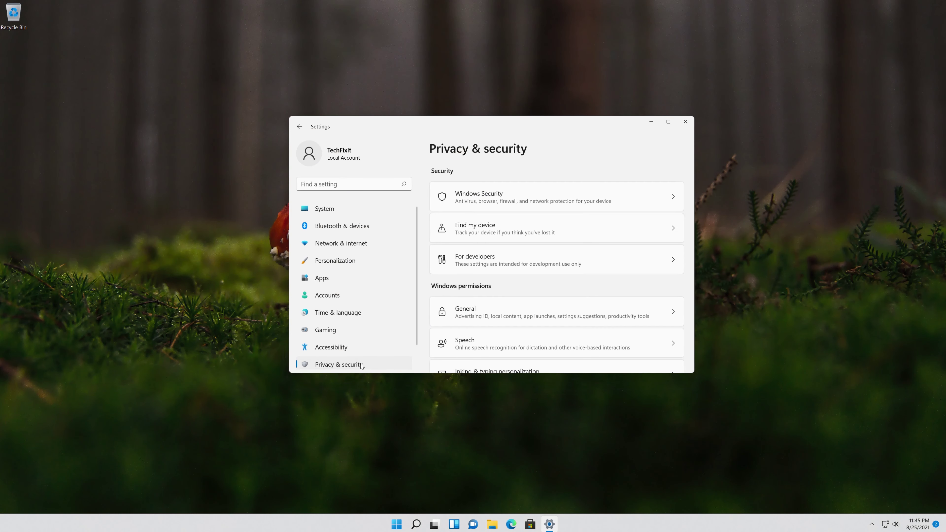
scroll(517, 297, "down", 5)
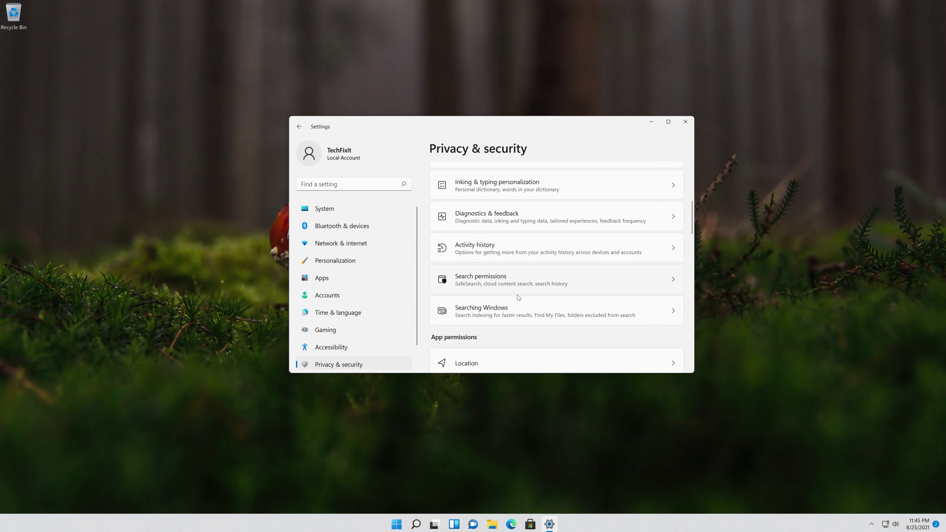
scroll(517, 296, "down", 4)
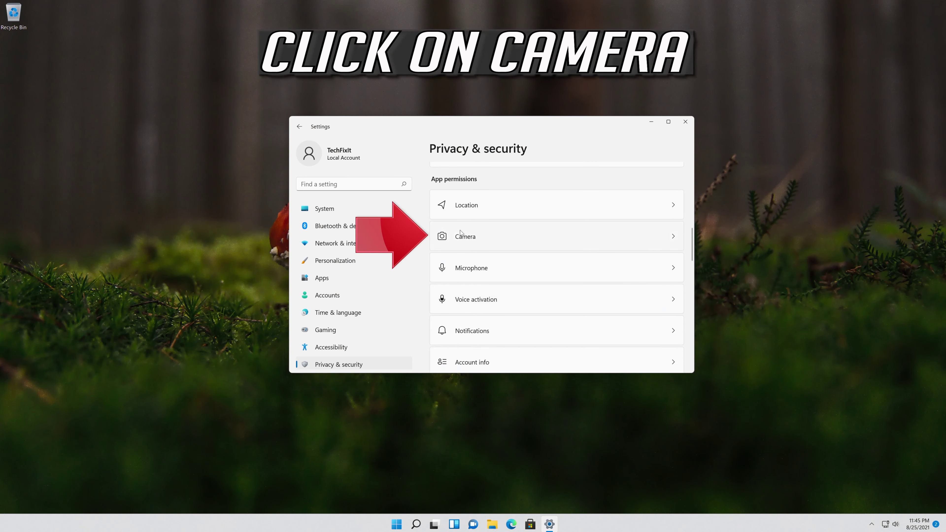
left_click(505, 242)
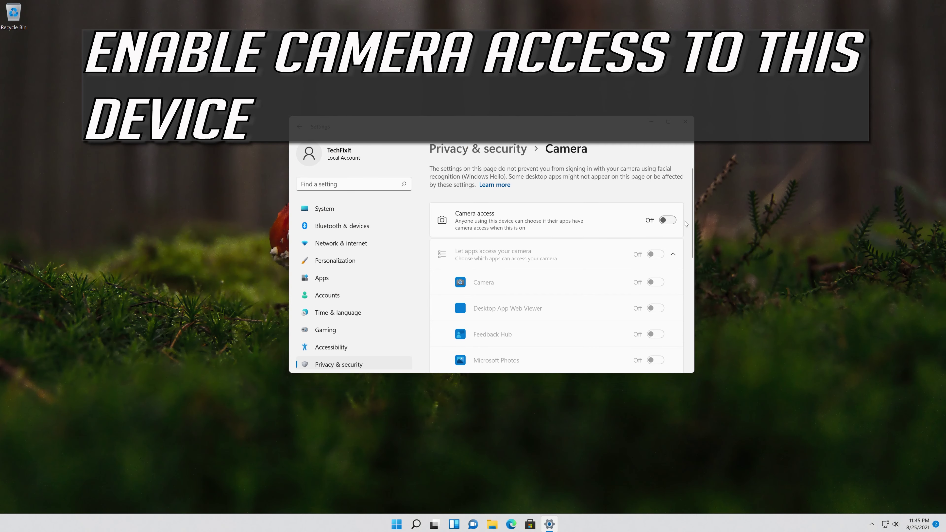
- Turn on camera access for the device, for apps and for desktop apps, and close Settings
left_click(669, 221)
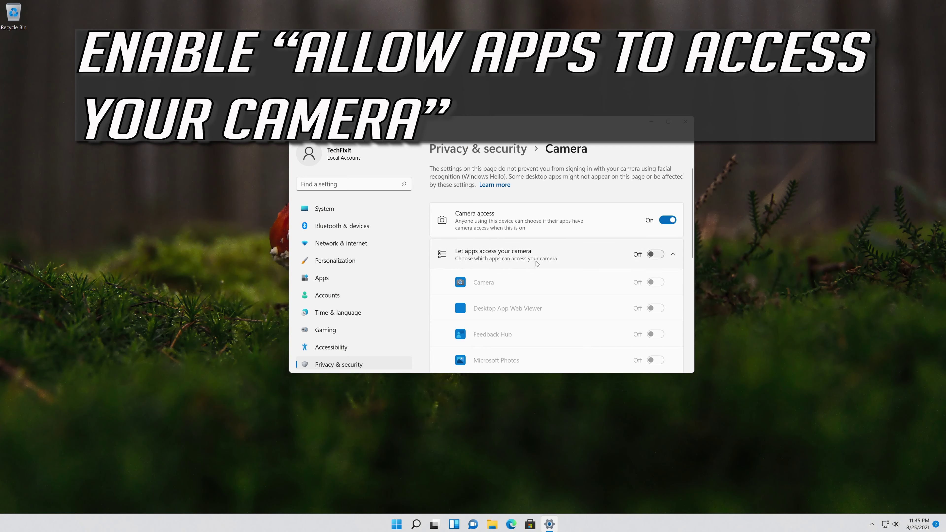
left_click(658, 255)
scroll(630, 231, "down", 1)
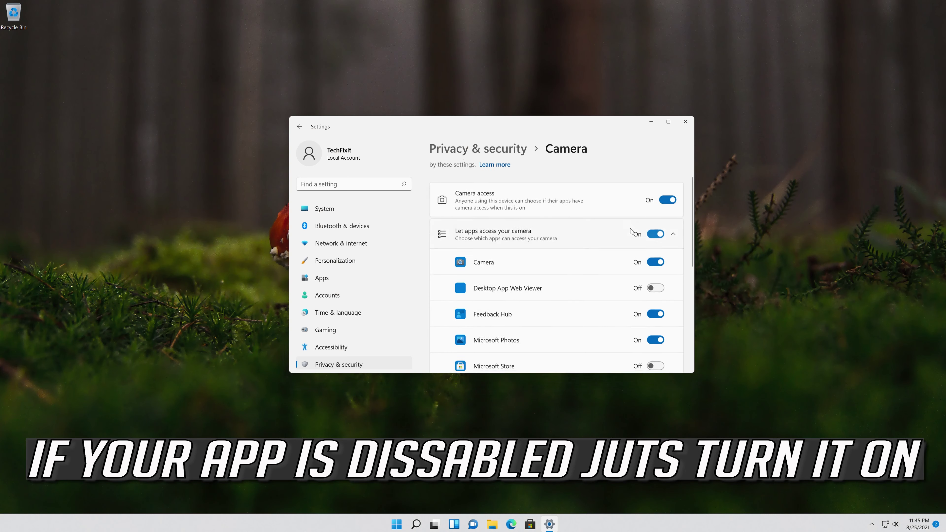
scroll(630, 231, "down", 2)
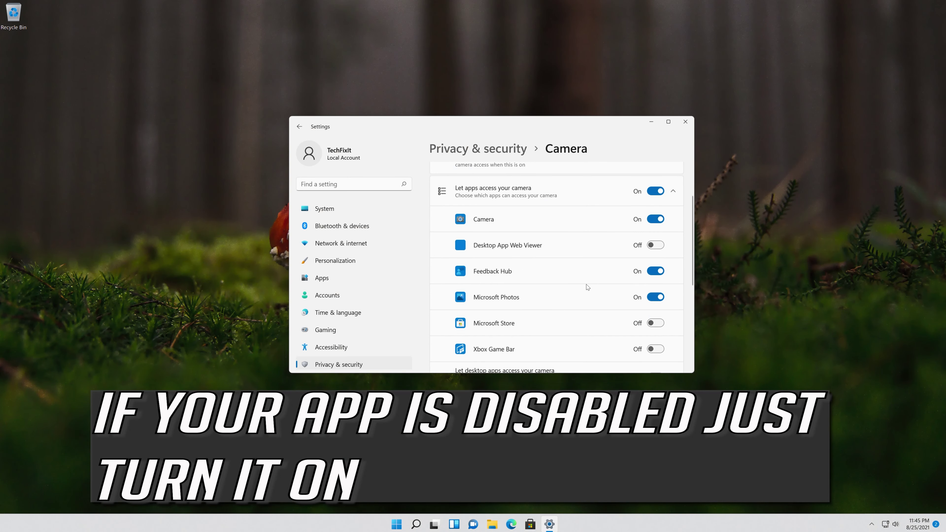
scroll(587, 287, "down", 4)
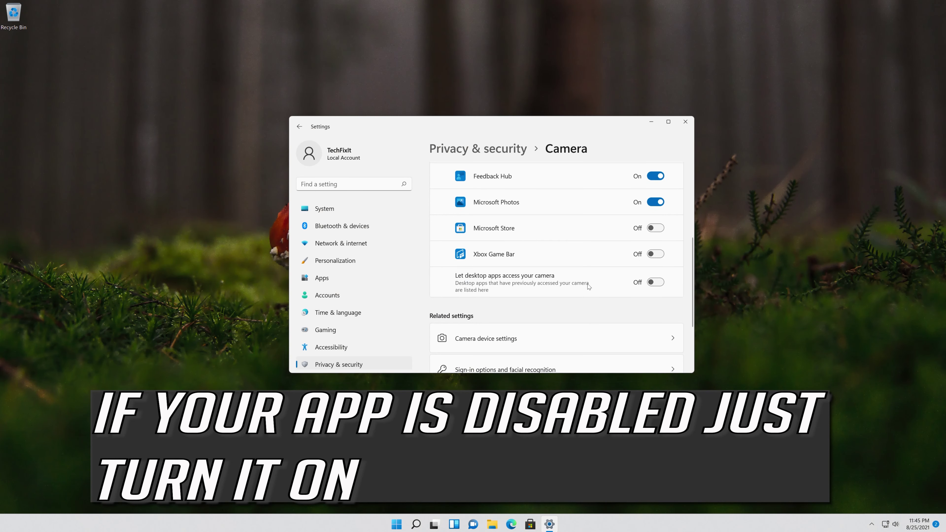
left_click(657, 283)
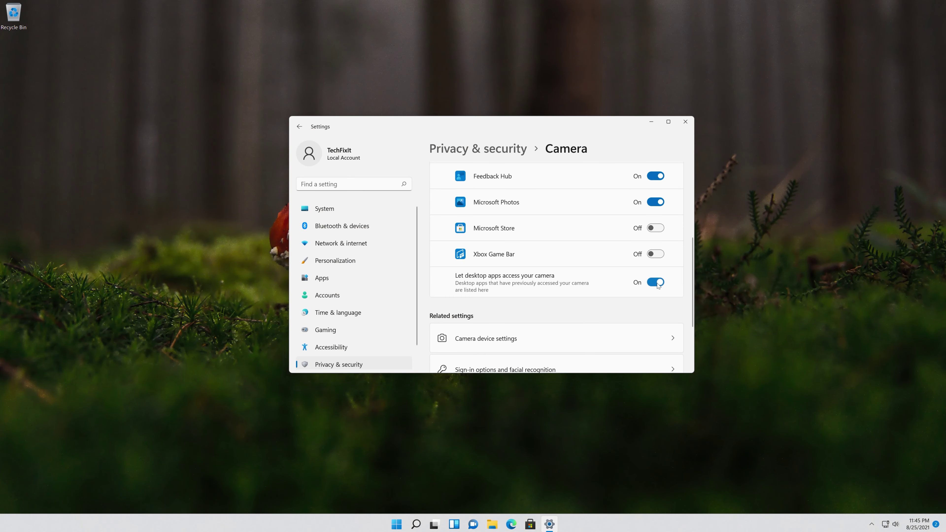
left_click(684, 122)
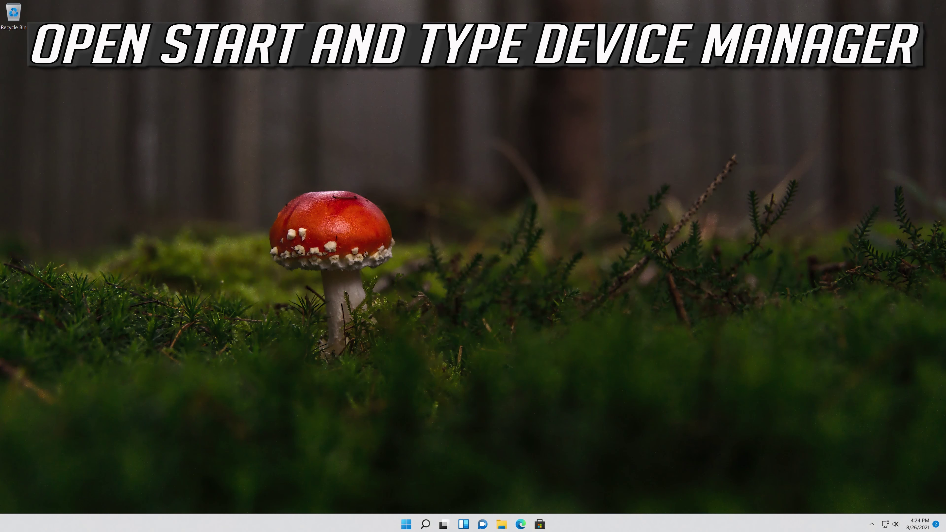
- Search for "device manager", open Device Manager and move its window toward the middle of the desktop
key("super")
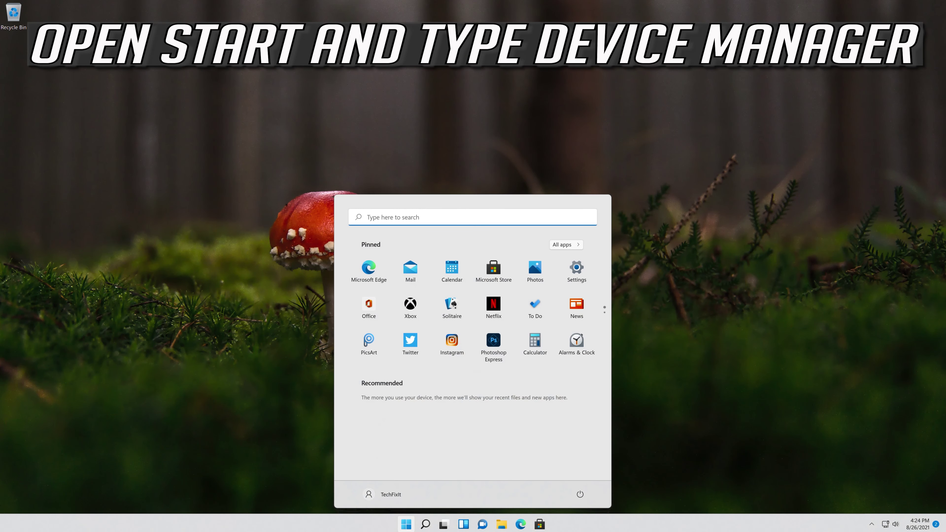
type("device mana")
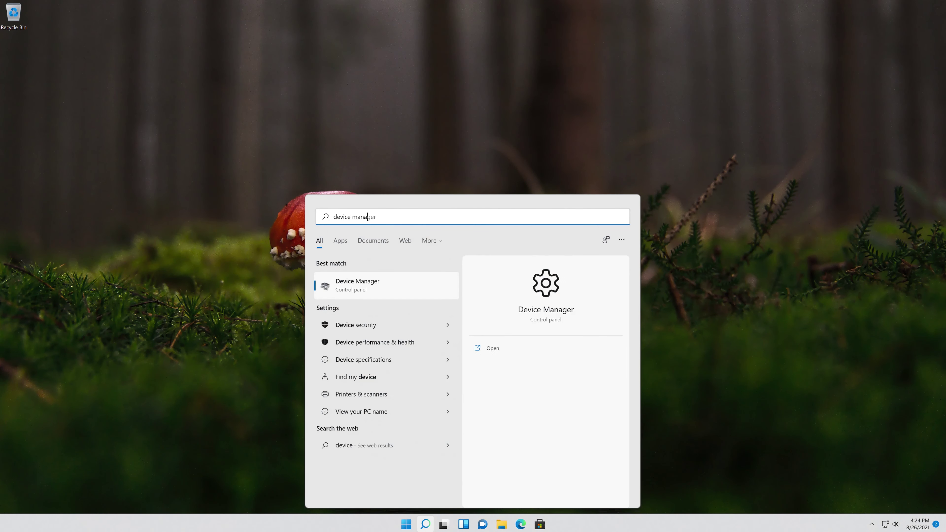
type("ger")
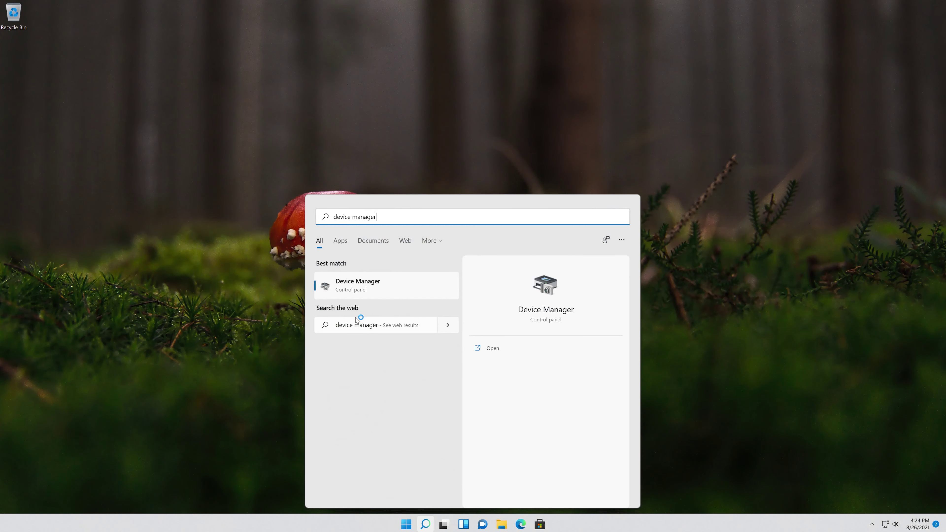
left_click(367, 290)
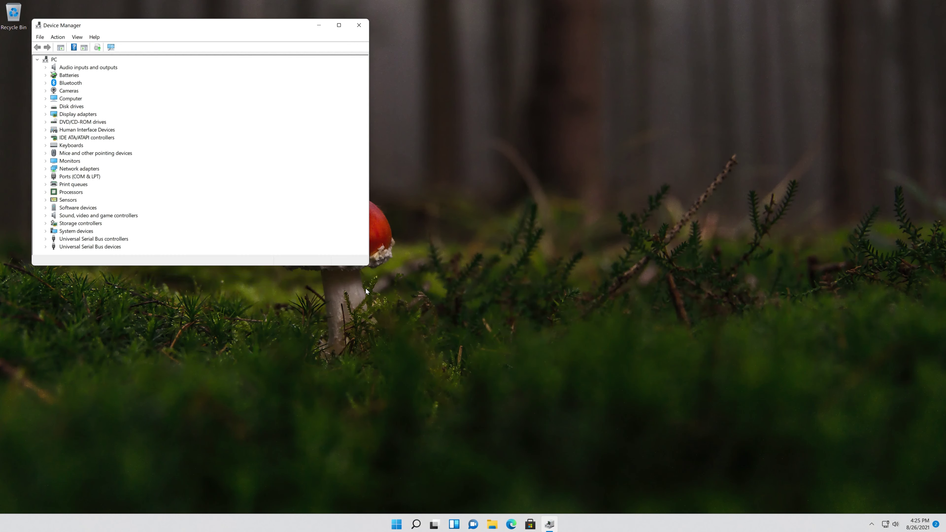
left_click_drag(215, 27, 525, 130)
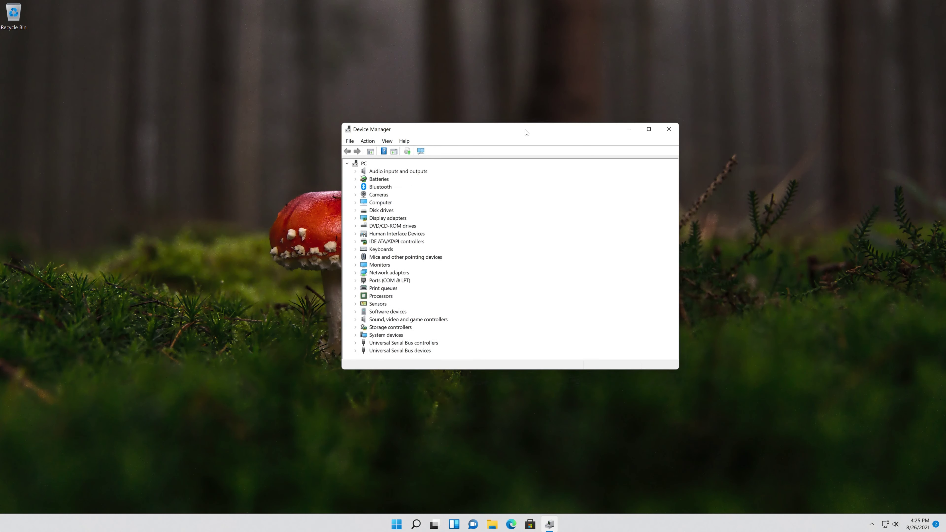
- Expand the Cameras category and show the driver properties of the first Integrated Webcam
left_click(355, 194)
left_click(358, 202)
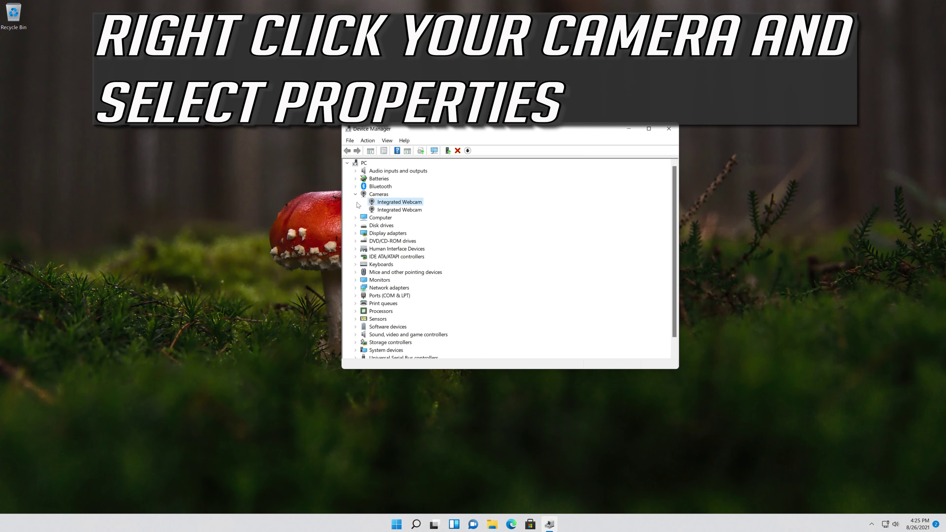
right_click(411, 202)
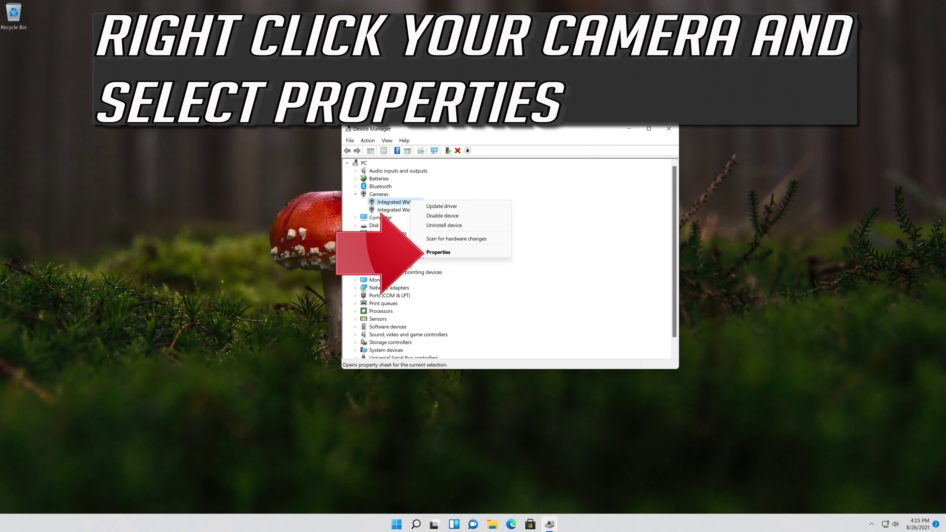
left_click(449, 252)
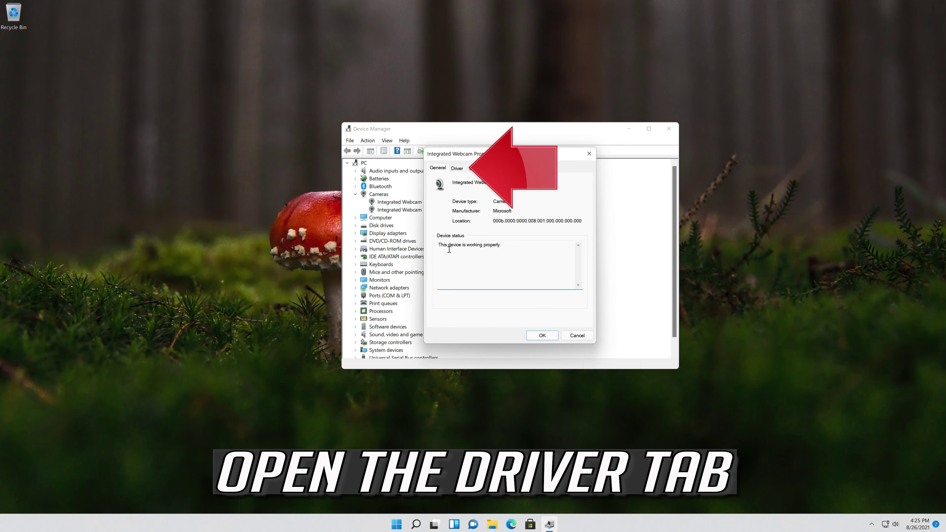
left_click(457, 169)
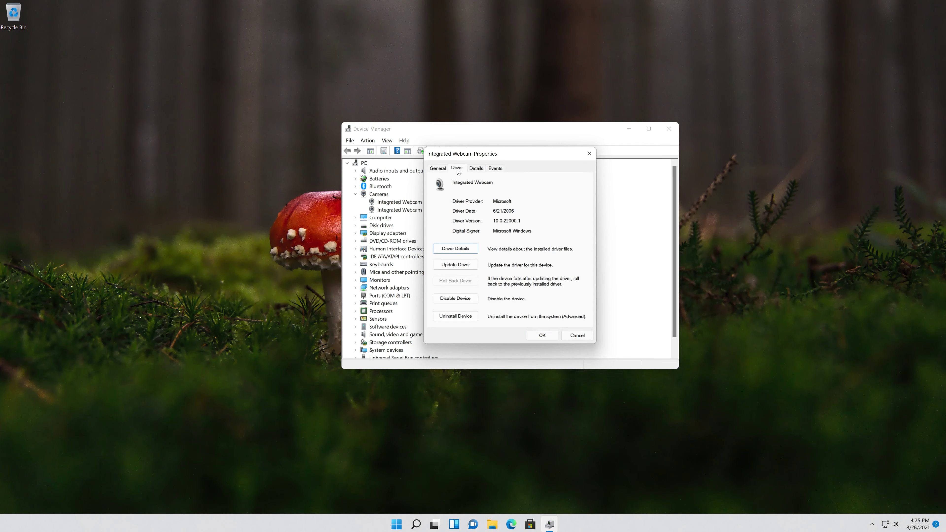
- Manually install the USB Video Device driver for the webcam from the list of available drivers on the computer, and close Device Manager
left_click(454, 265)
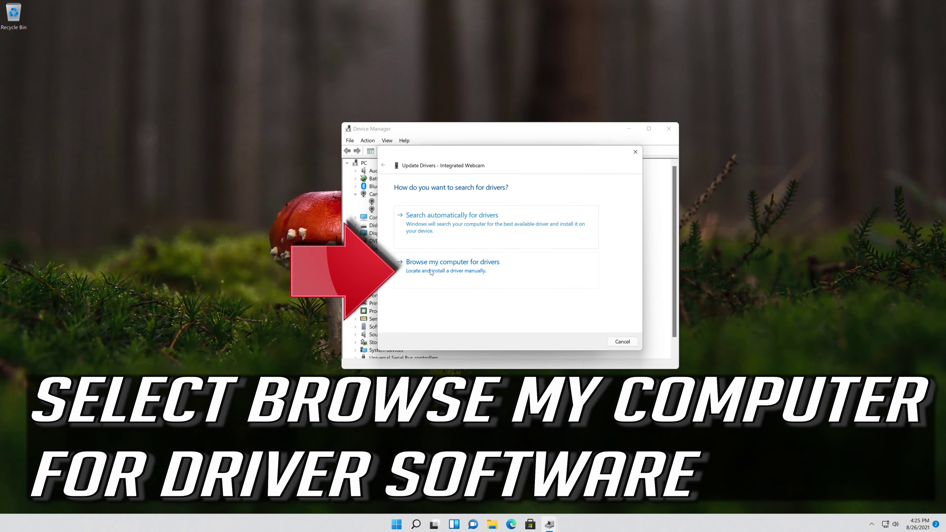
left_click(444, 277)
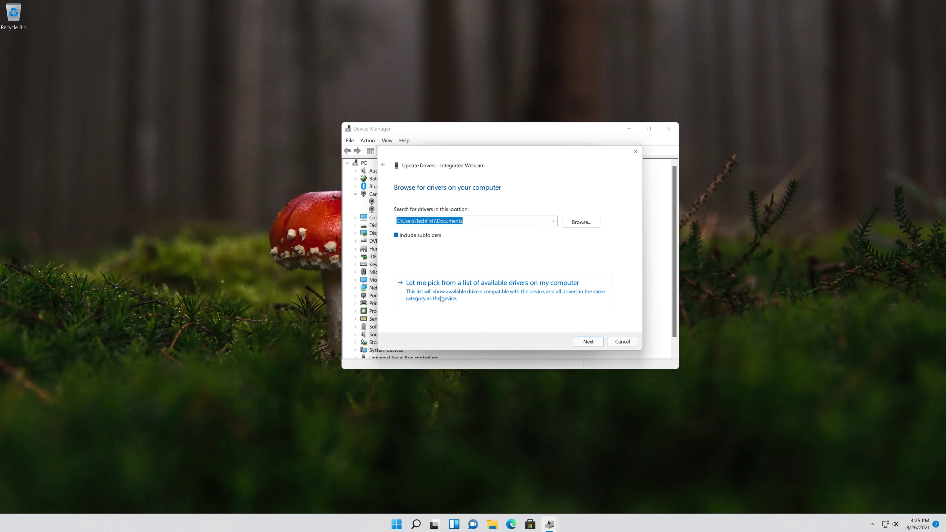
left_click(514, 294)
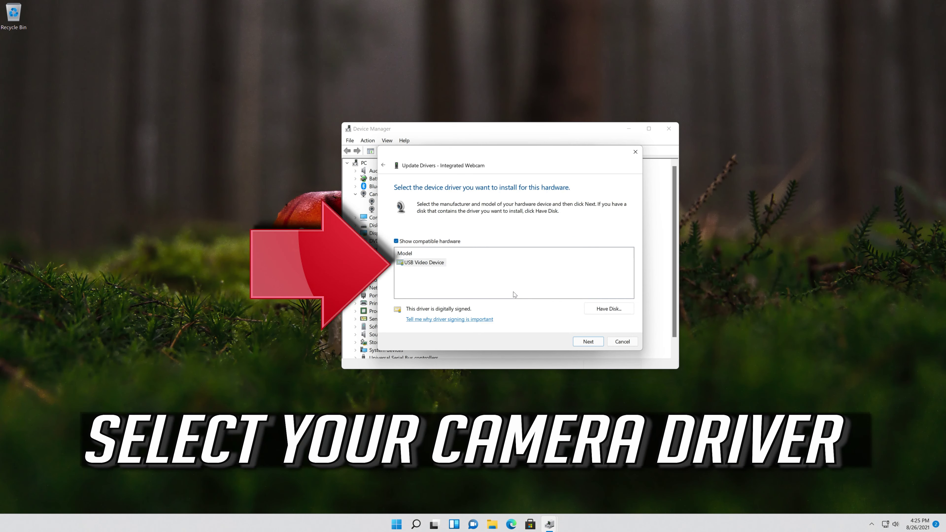
left_click(403, 264)
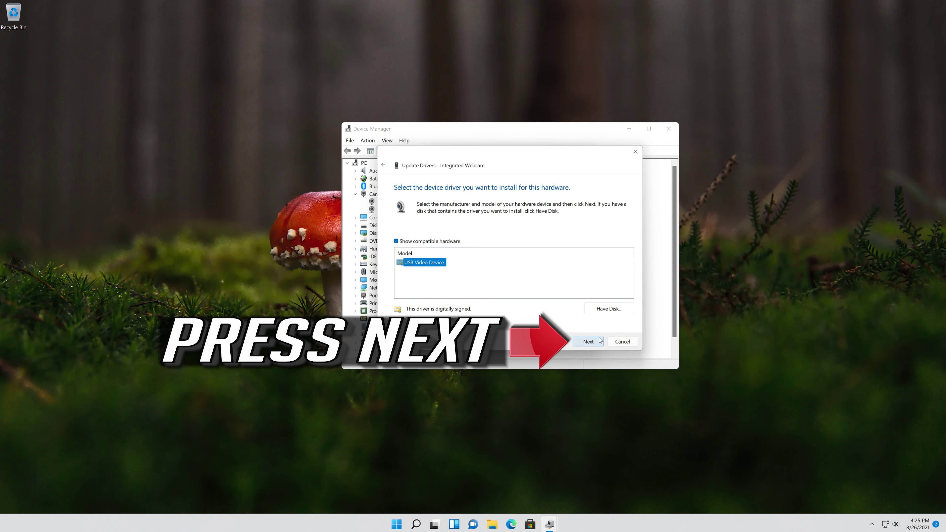
left_click(587, 342)
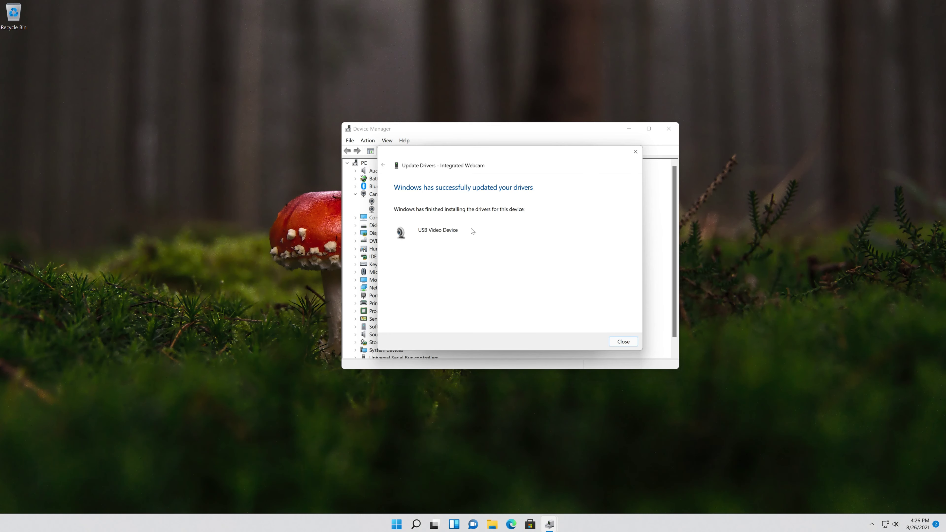
left_click(615, 341)
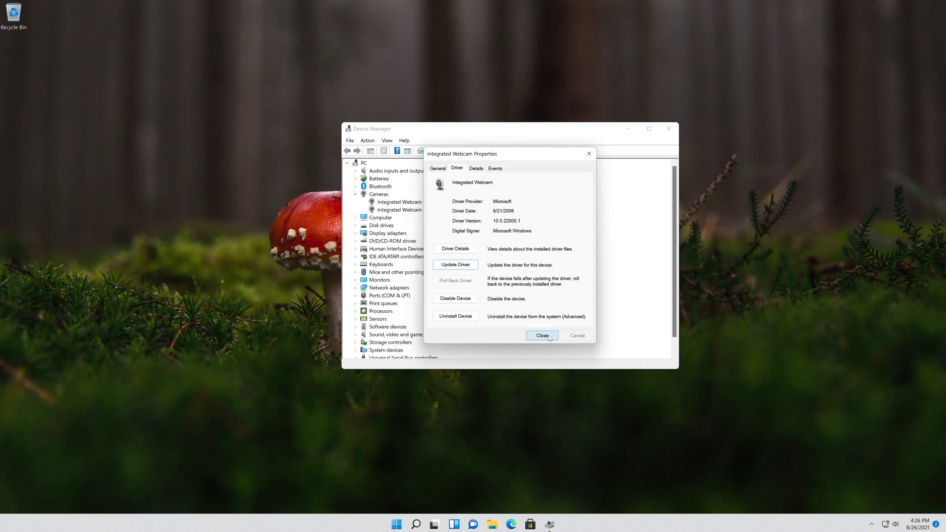
left_click(548, 336)
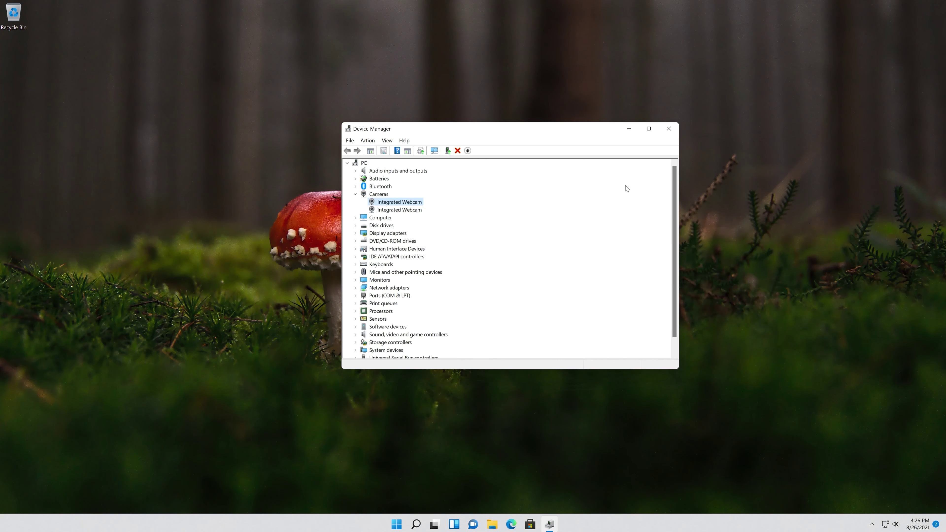
left_click(665, 131)
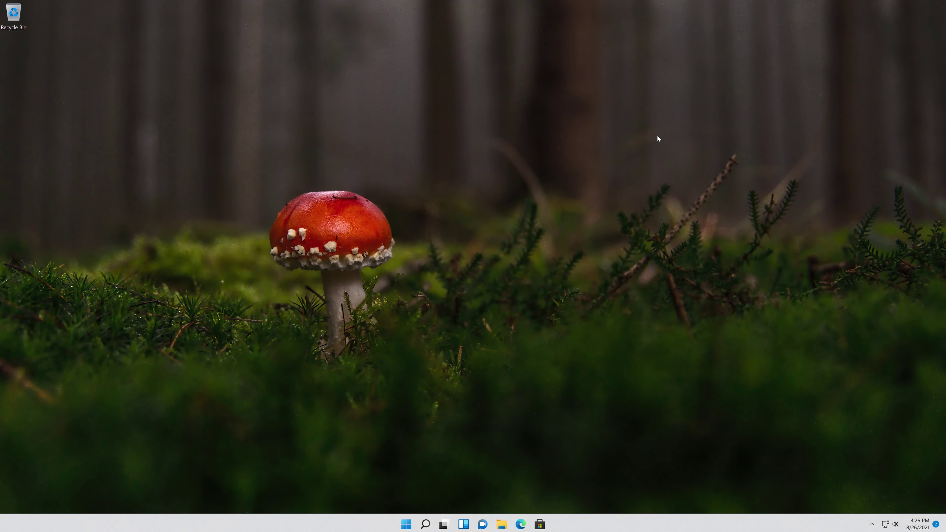
- Restart the computer after the manual driver installation
left_click(404, 522)
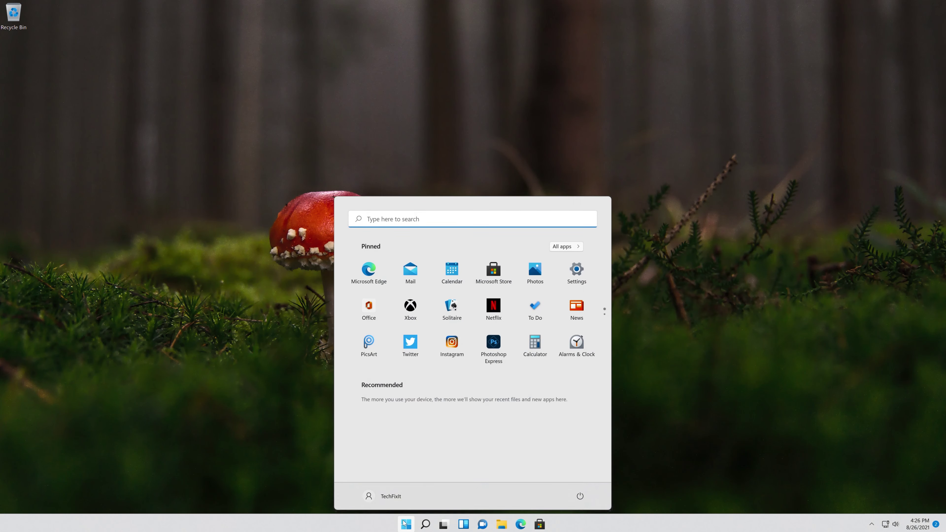
left_click(579, 494)
left_click(580, 476)
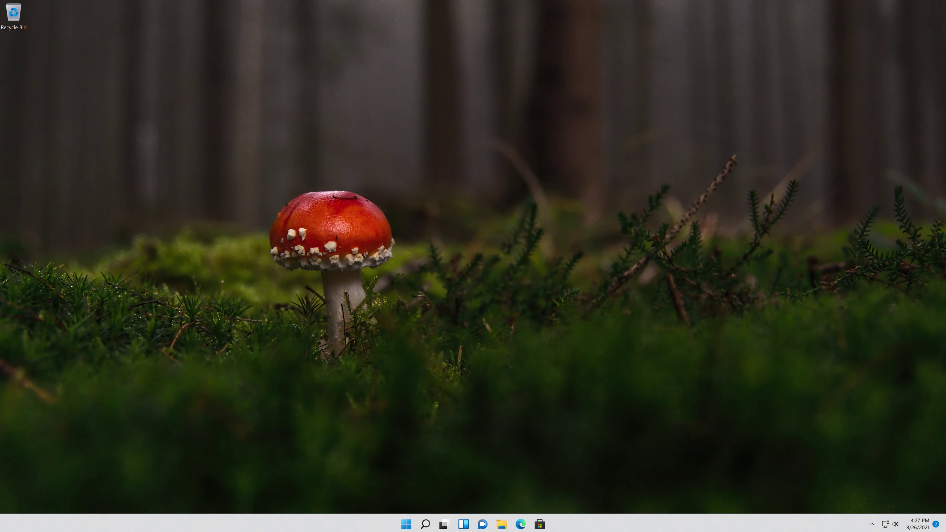
- Search for "device manager" again, open Device Manager and move its window toward the middle of the desktop
key("super")
type("dev")
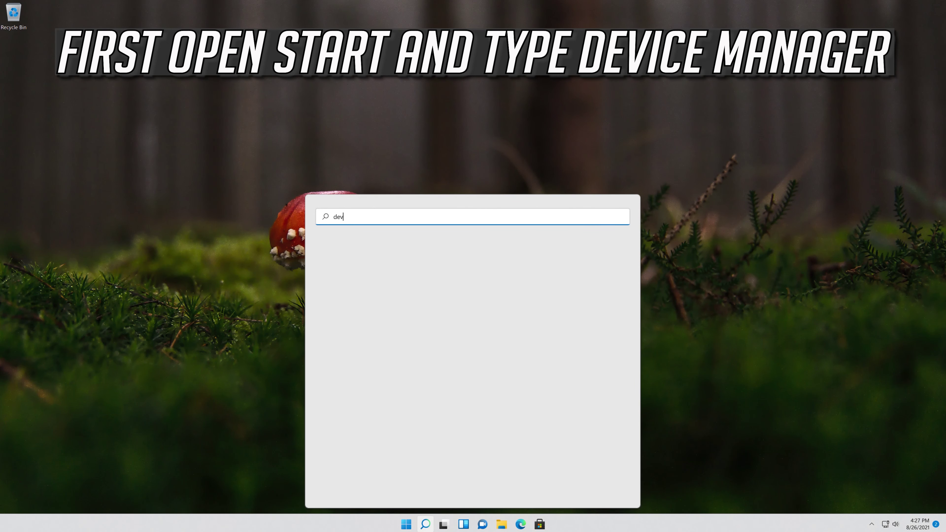
type("ice manager")
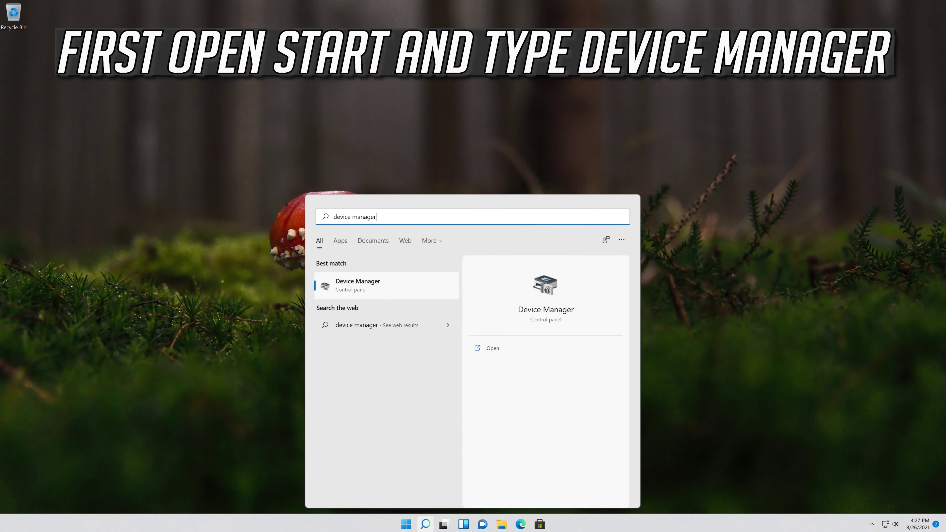
left_click(383, 292)
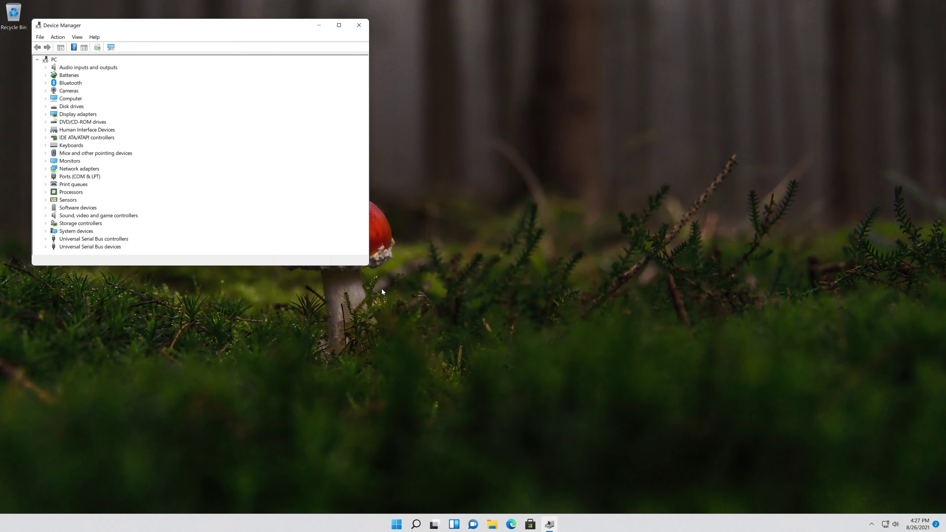
left_click_drag(188, 28, 451, 121)
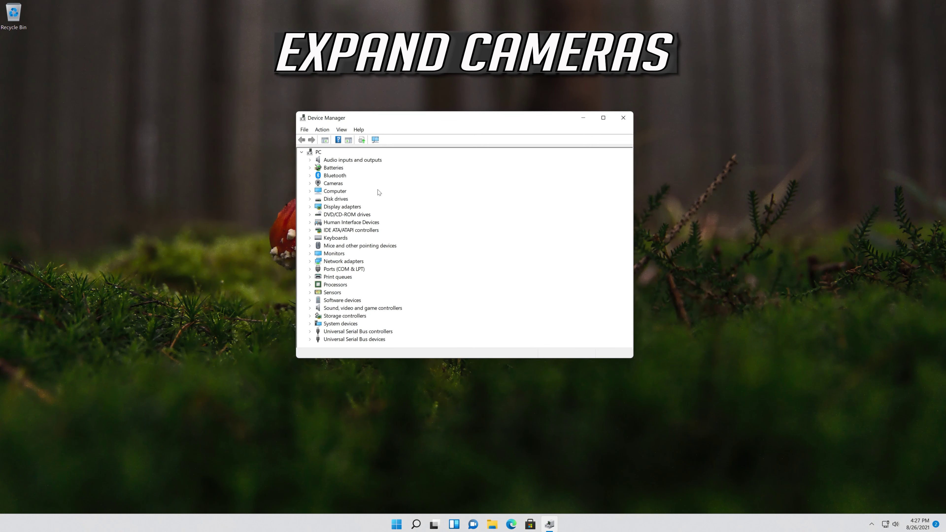
- Expand the Cameras category and bring up the driver properties of the first Integrated Webcam
left_click(309, 184)
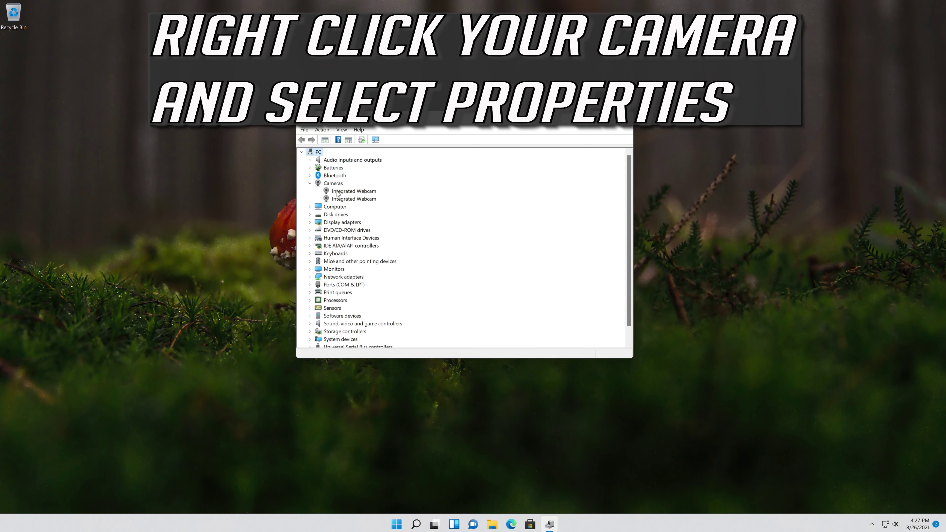
right_click(363, 192)
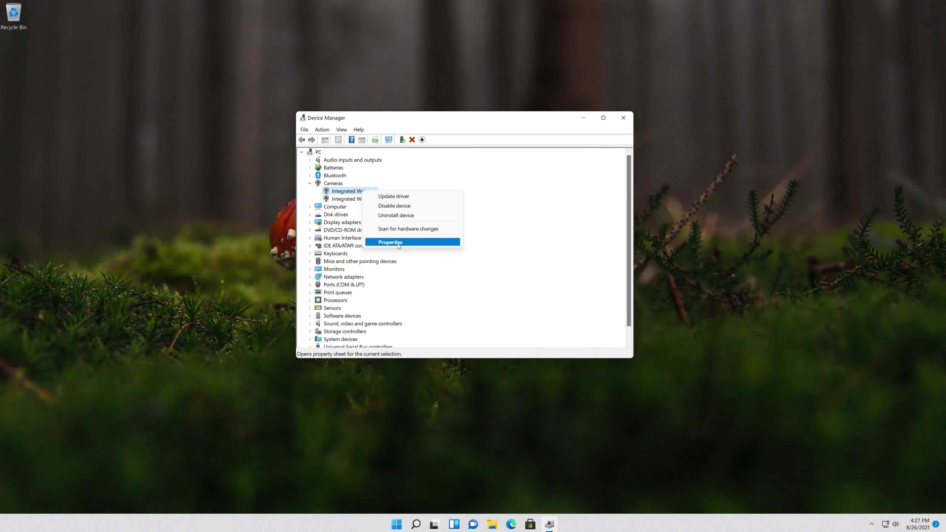
left_click(398, 242)
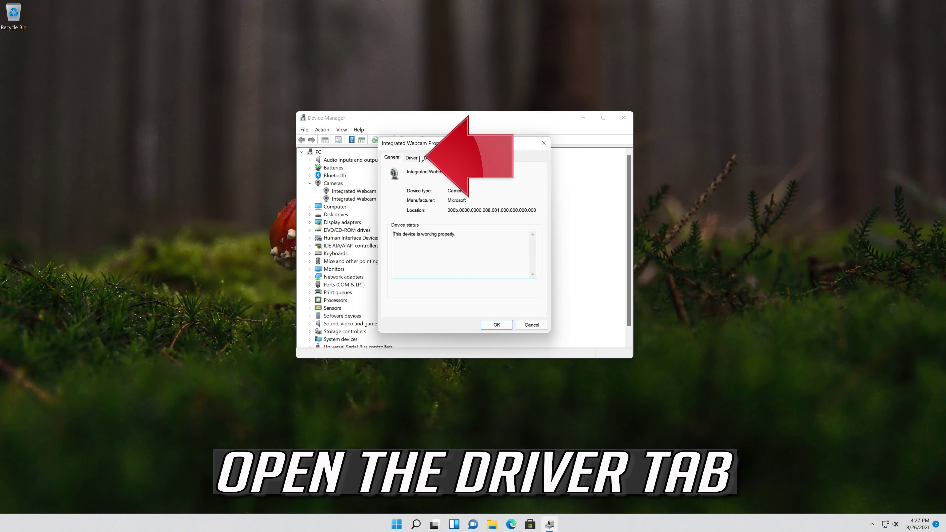
left_click(411, 158)
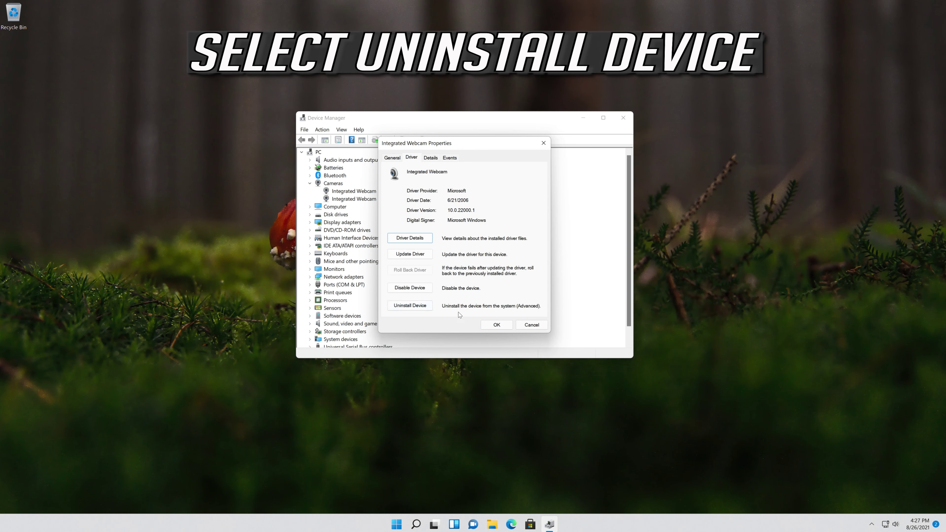
- Uninstall the first Integrated Webcam device from the system and close Device Manager
left_click(411, 308)
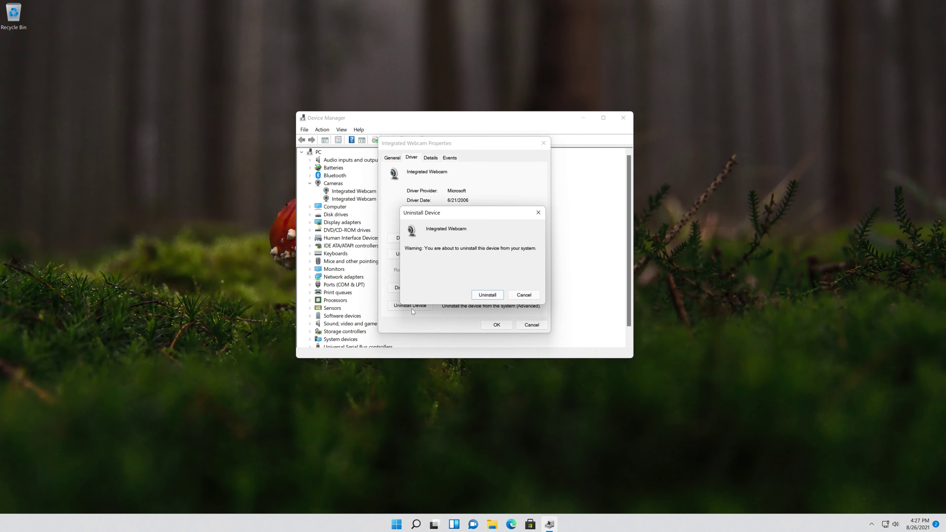
left_click(489, 297)
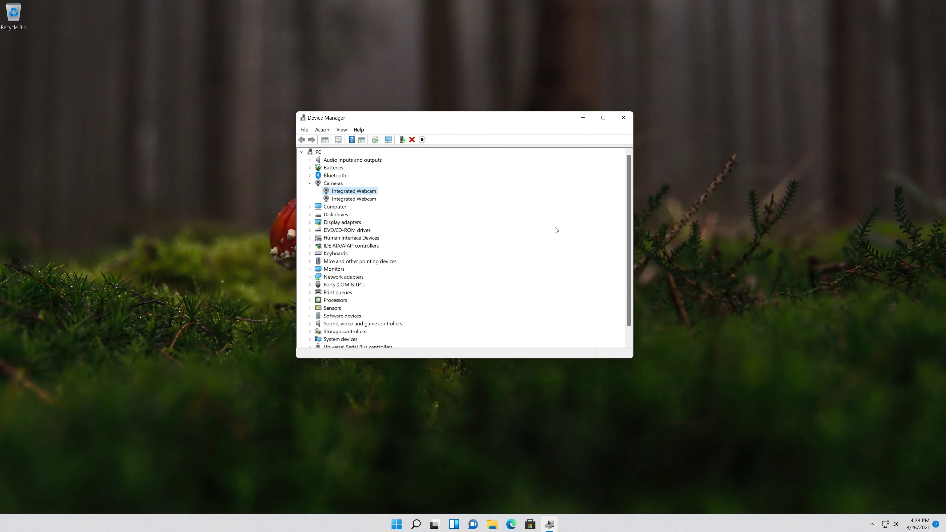
left_click(623, 118)
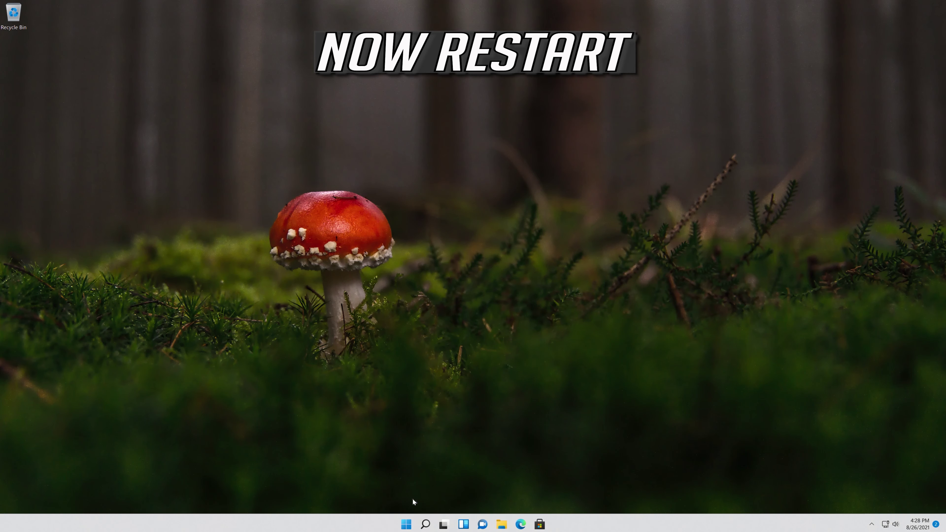
- Restart the computer after uninstalling the webcam device
left_click(405, 524)
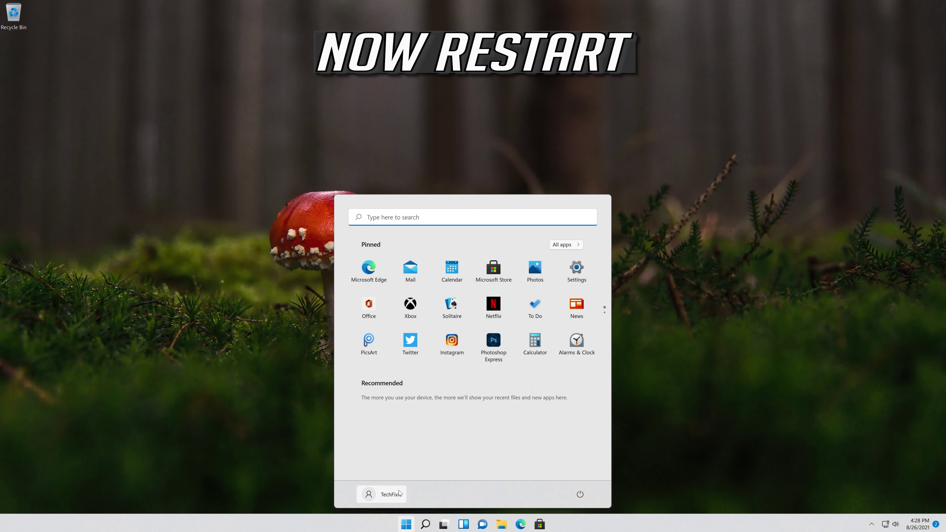
left_click(579, 494)
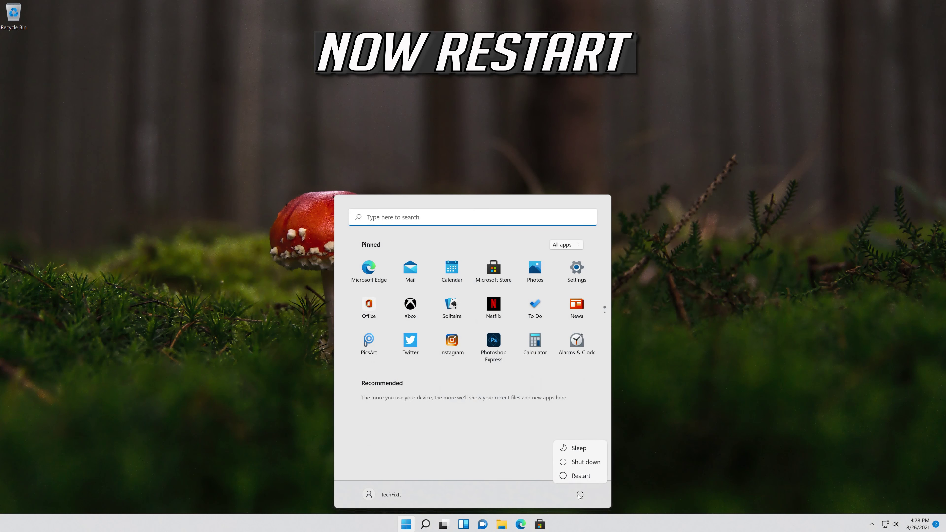
left_click(575, 475)
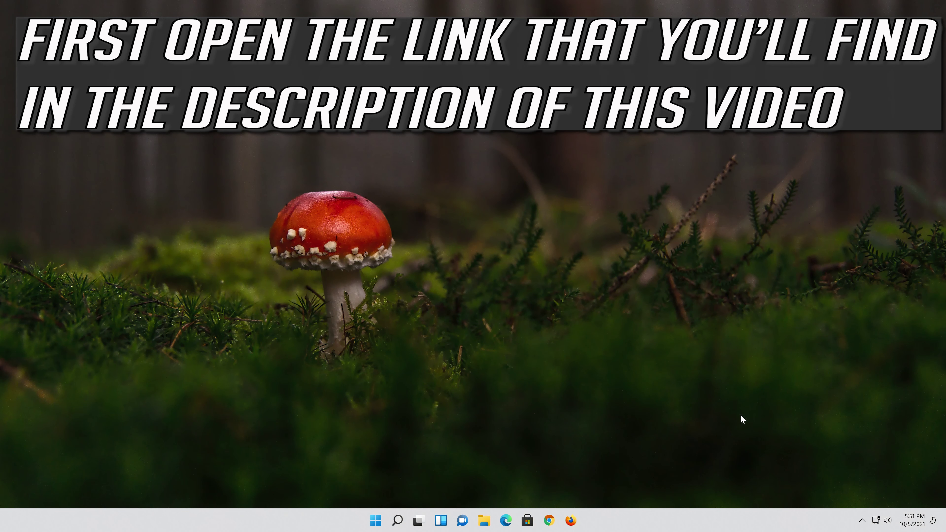
left_click(571, 520)
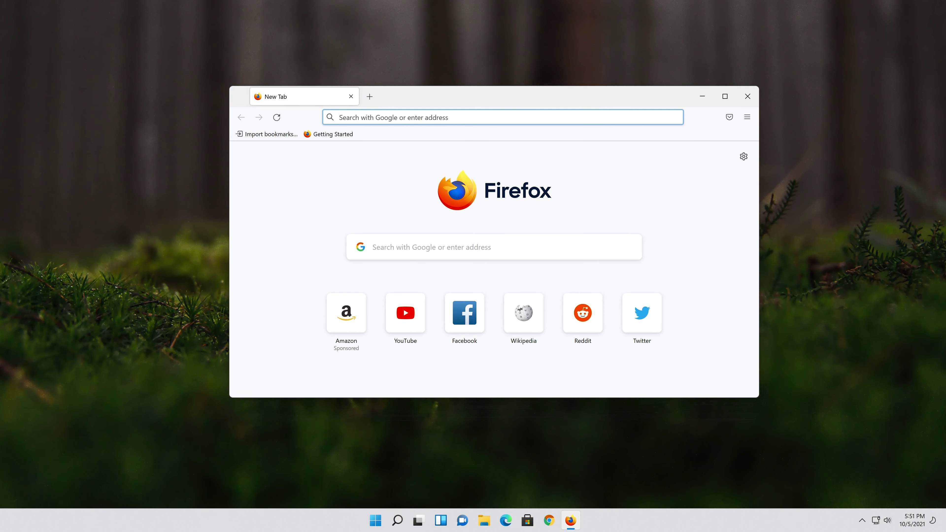
right_click(459, 116)
left_click(480, 202)
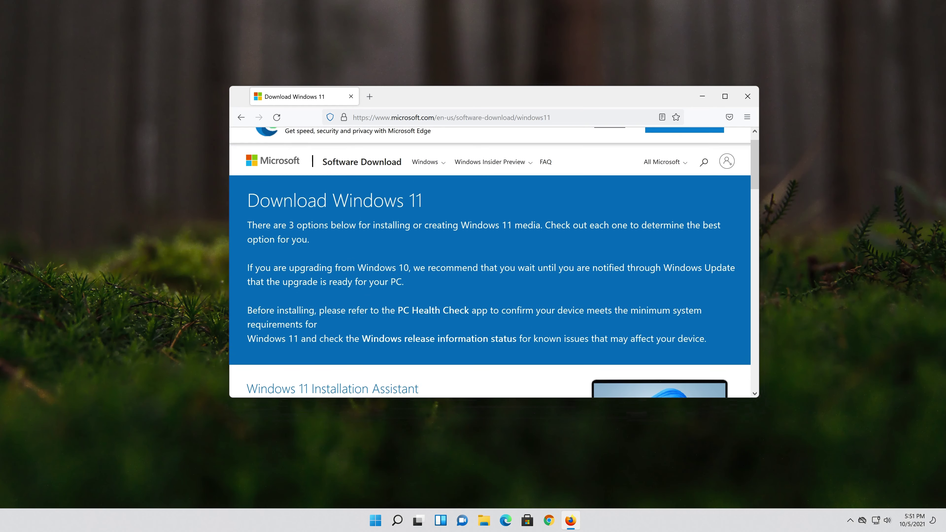
- Download the media creation tool from the Create Windows 11 Installation Media section, save MediaCreationToolW11.exe, and close the browser
scroll(726, 238, "down", 7)
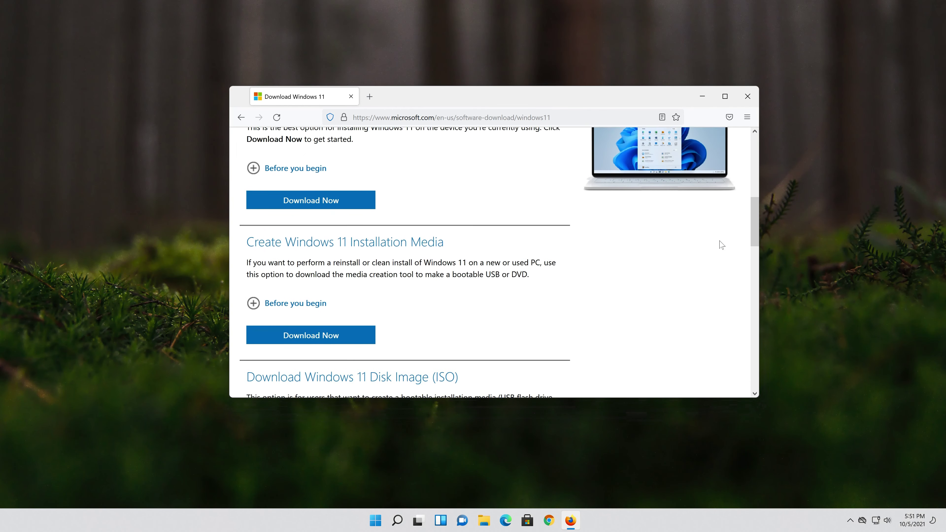
scroll(720, 245, "up", 1)
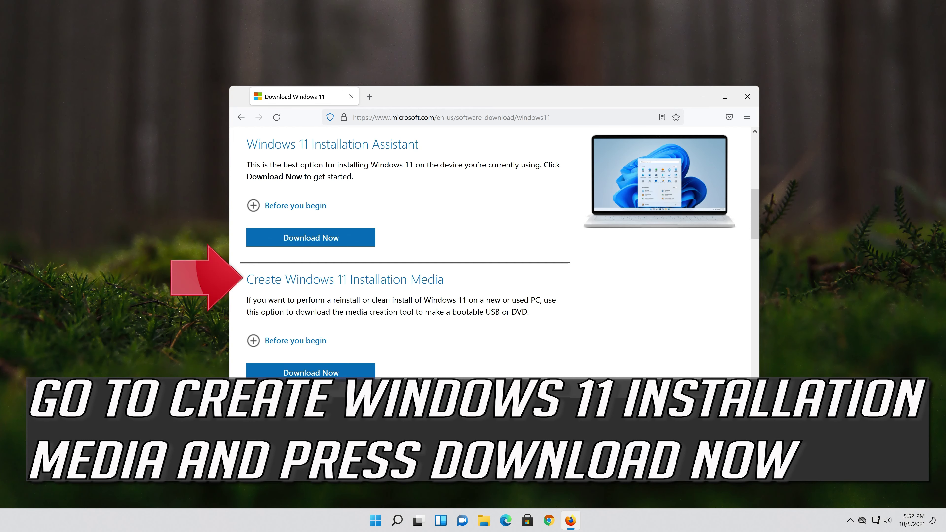
left_click(353, 375)
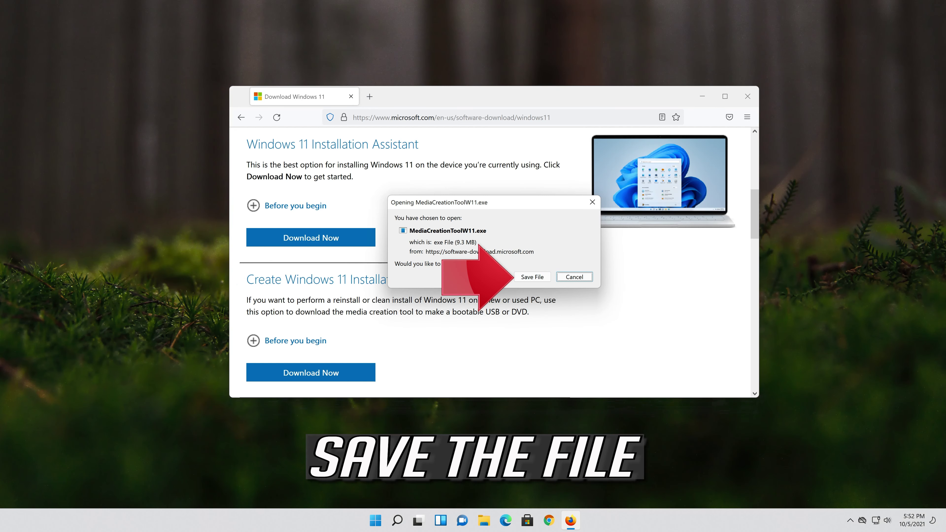
left_click(532, 276)
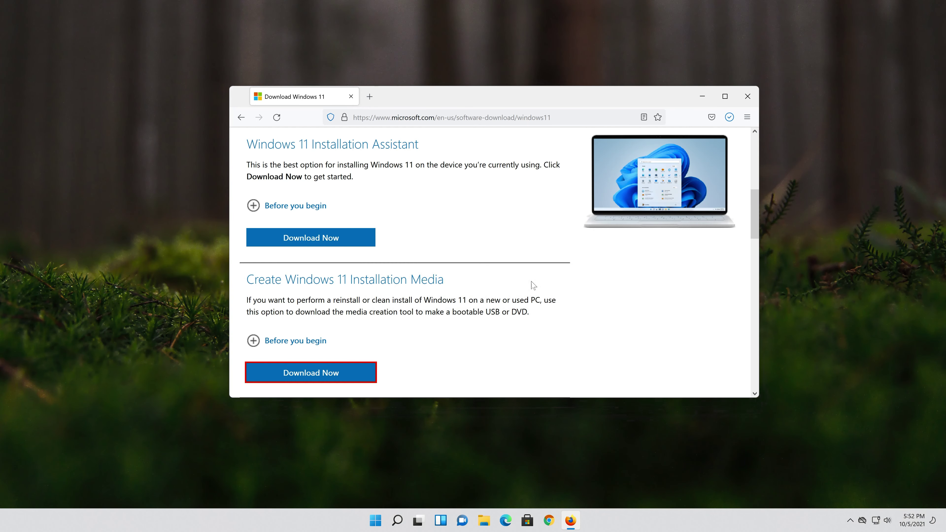
left_click(746, 98)
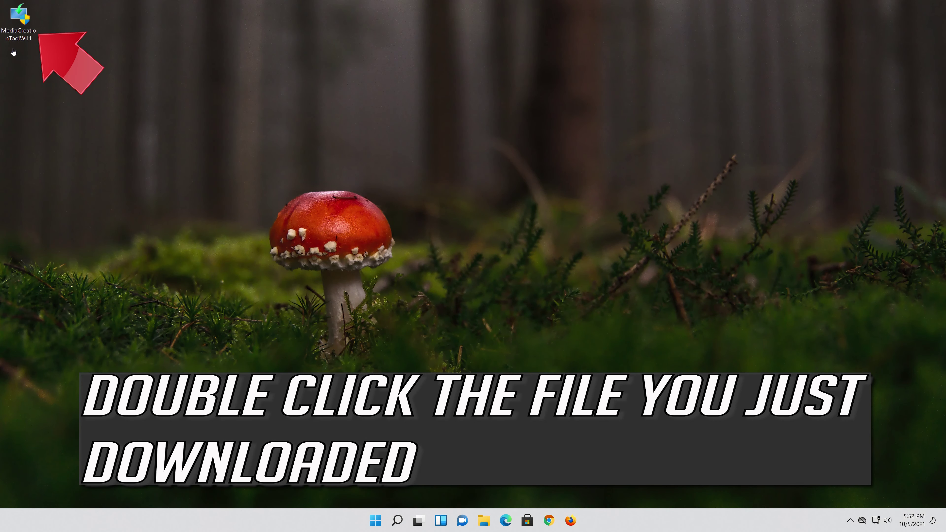
- Run the downloaded MediaCreationToolW11 from the desktop with administrator permission and accept its license terms
left_click(26, 30)
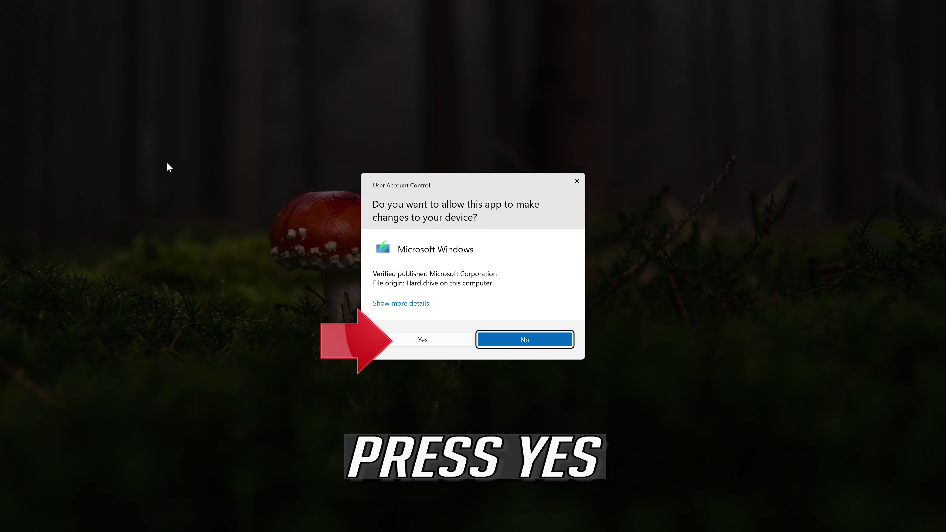
left_click(422, 339)
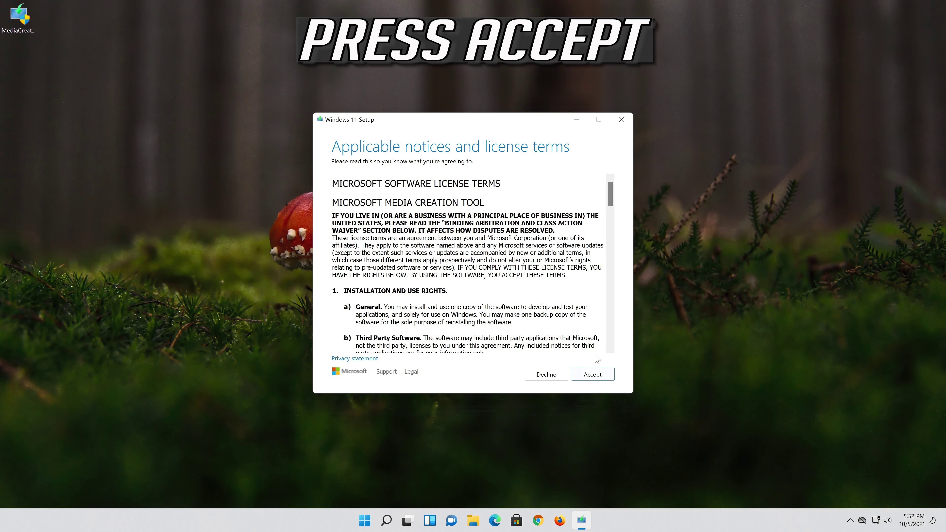
left_click(603, 378)
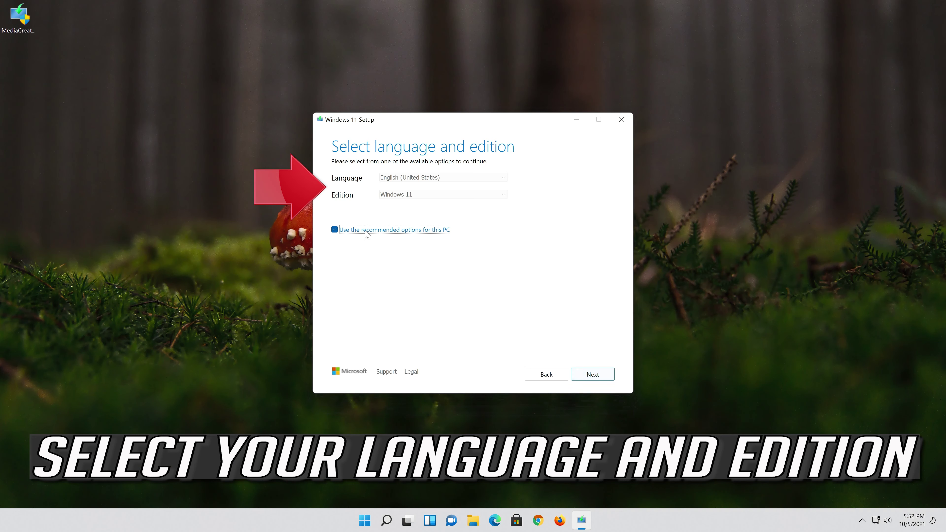
- Keep the recommended language and edition options for this PC, English (United States) and Windows 11, and continue
left_click(334, 229)
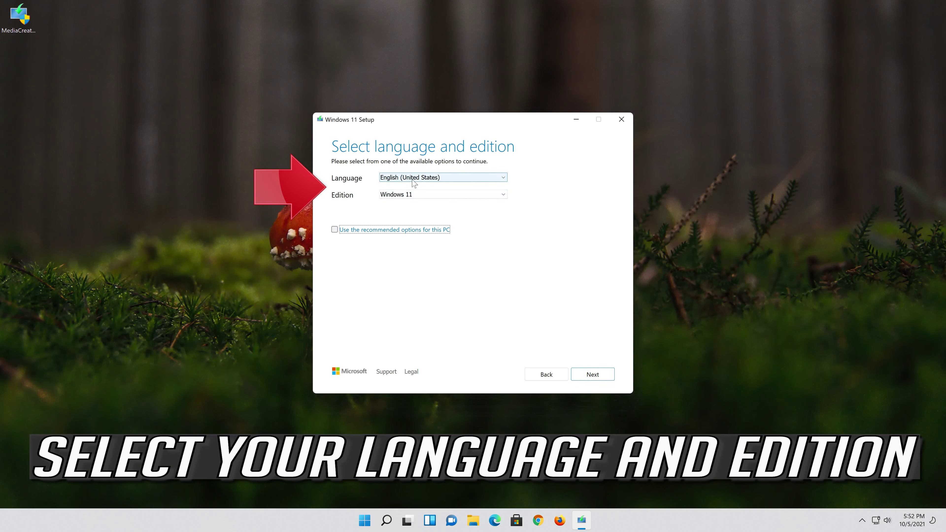
left_click(335, 229)
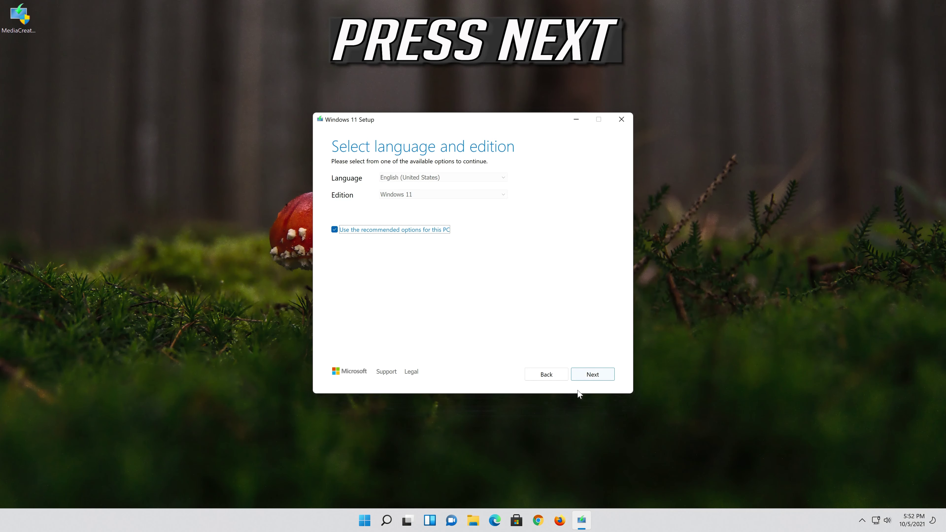
left_click(592, 374)
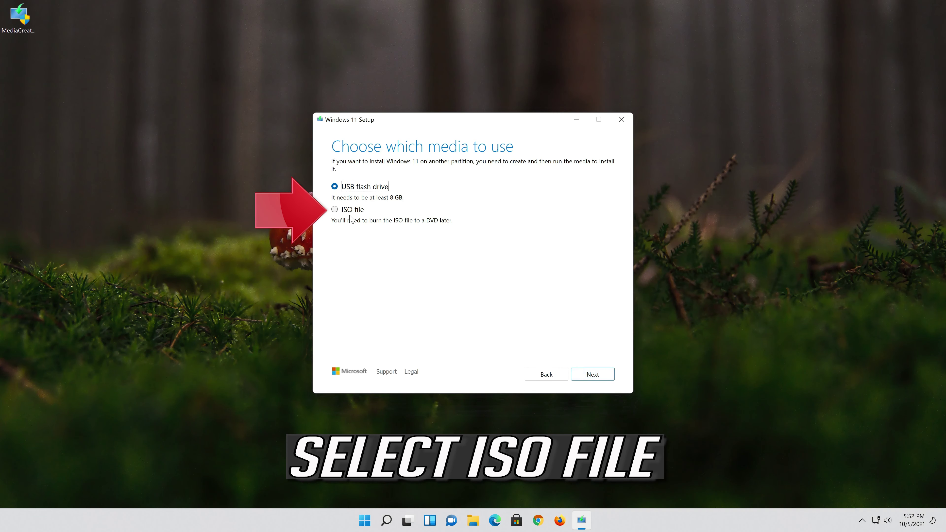
- Create the installation media as an ISO file saved to the Desktop as "Windows 11" and finish the media creation tool
left_click(335, 210)
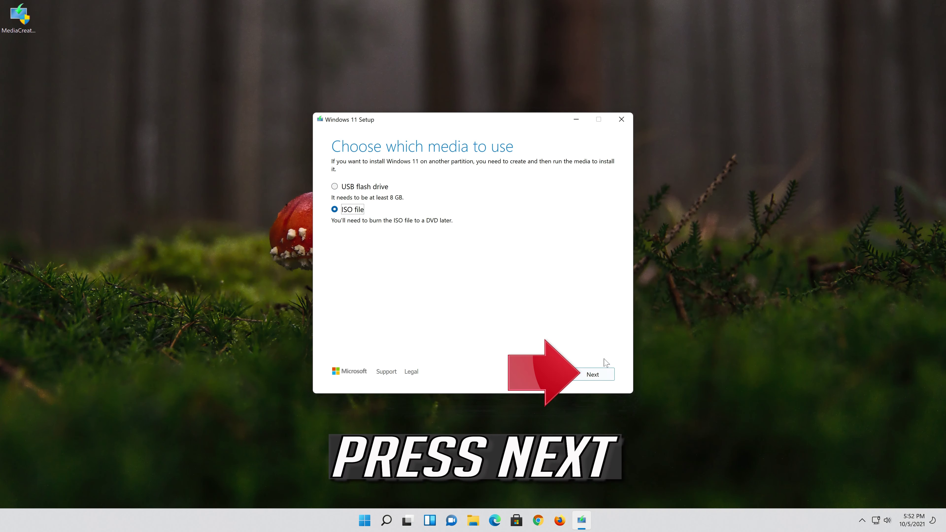
left_click(597, 374)
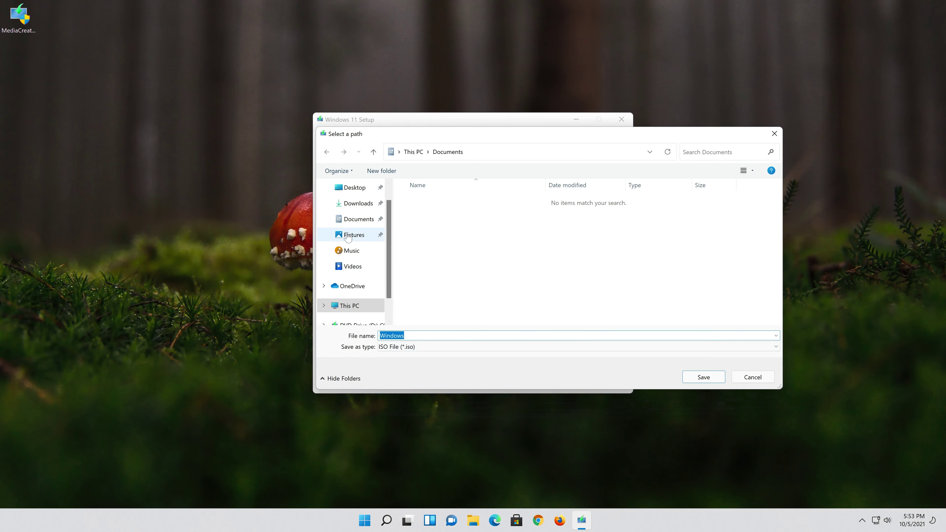
left_click(354, 187)
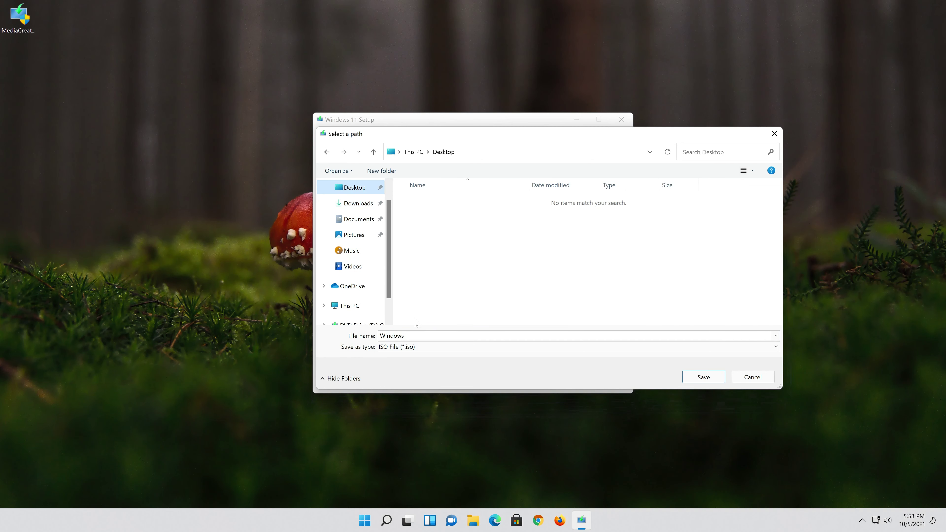
left_click(413, 335)
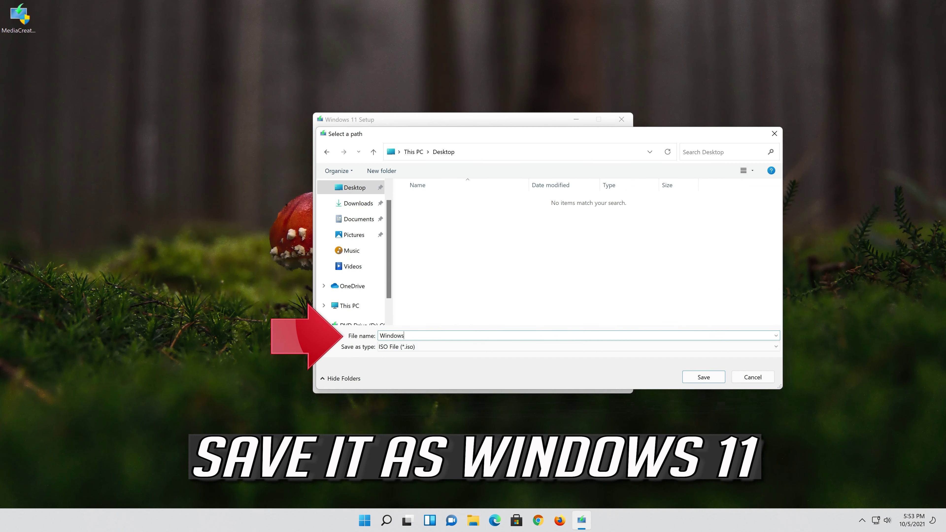
type("11")
left_click(713, 384)
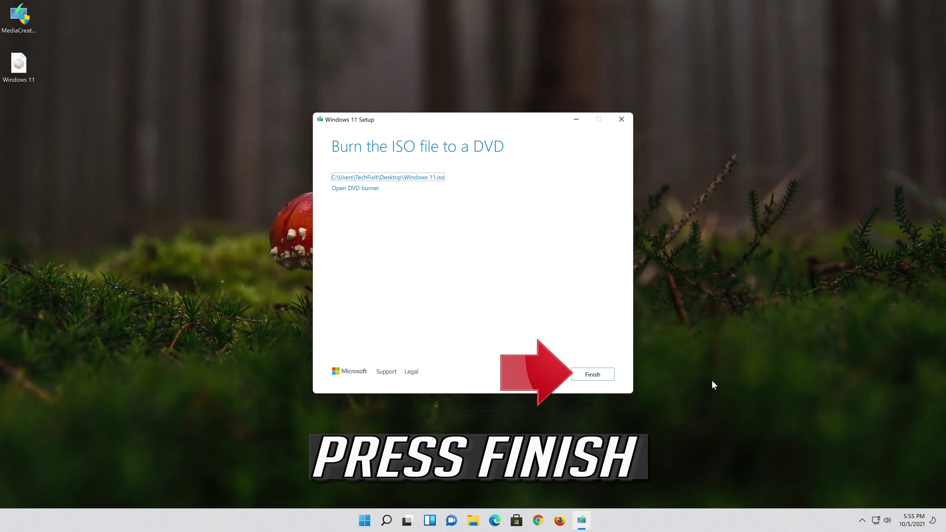
left_click(594, 375)
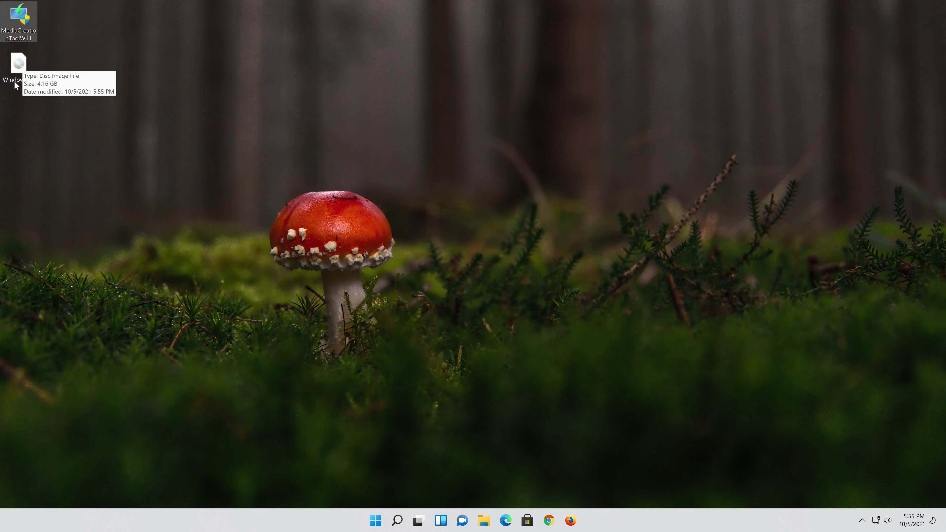
- Mount the Windows 11 ISO from the desktop, run its setup application with administrator permission, and close the drive window
double_click(23, 70)
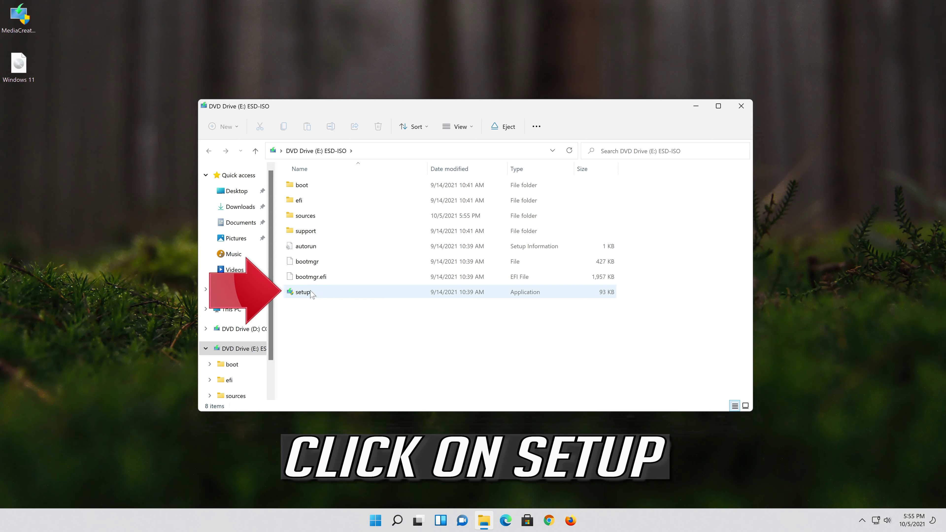
double_click(331, 291)
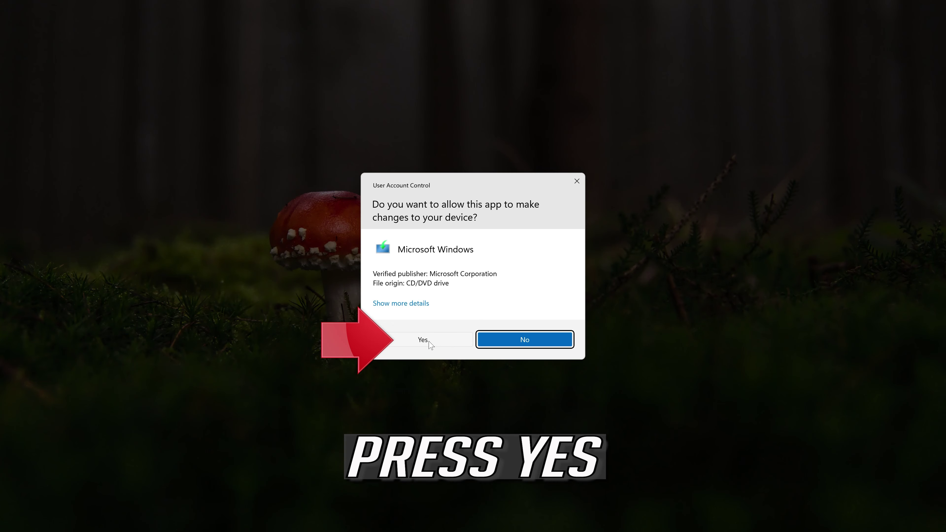
left_click(429, 342)
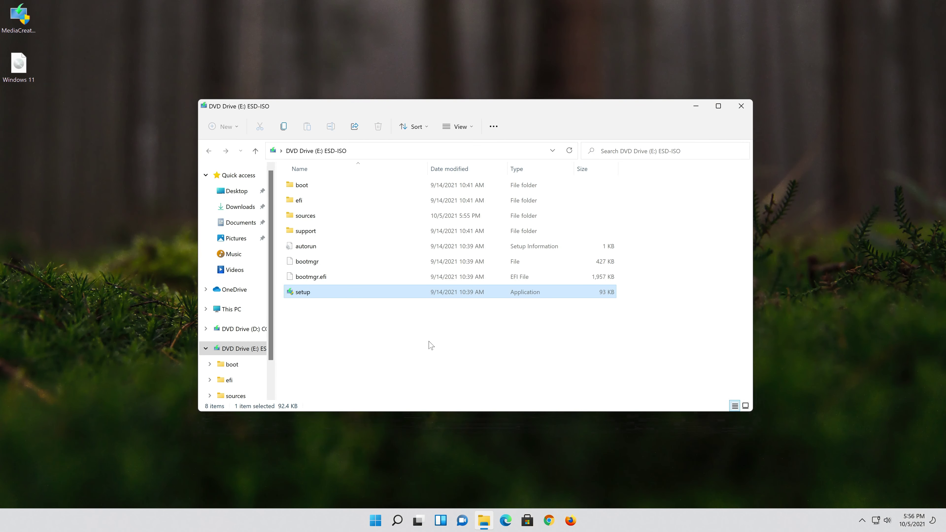
left_click(740, 108)
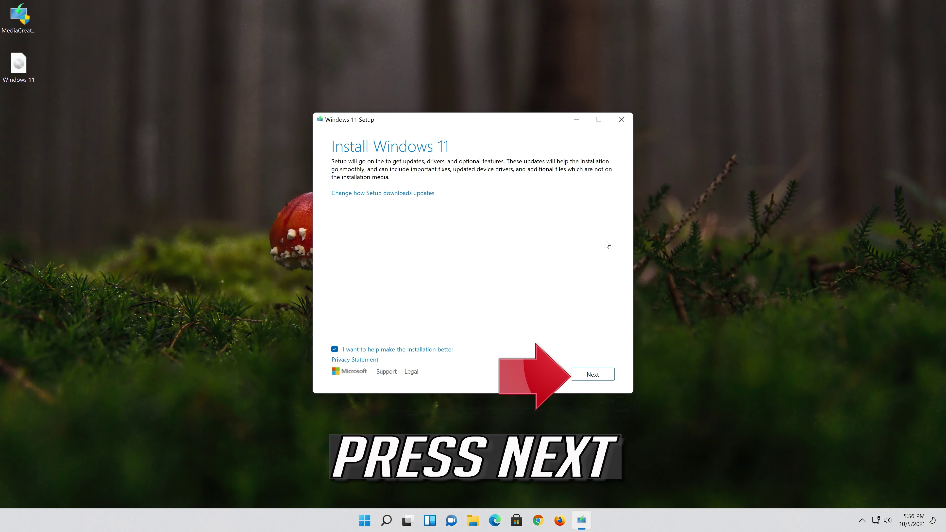
- Proceed through Windows 11 Setup, choose to keep personal files and apps, and start the Windows 11 Pro installation
left_click(596, 375)
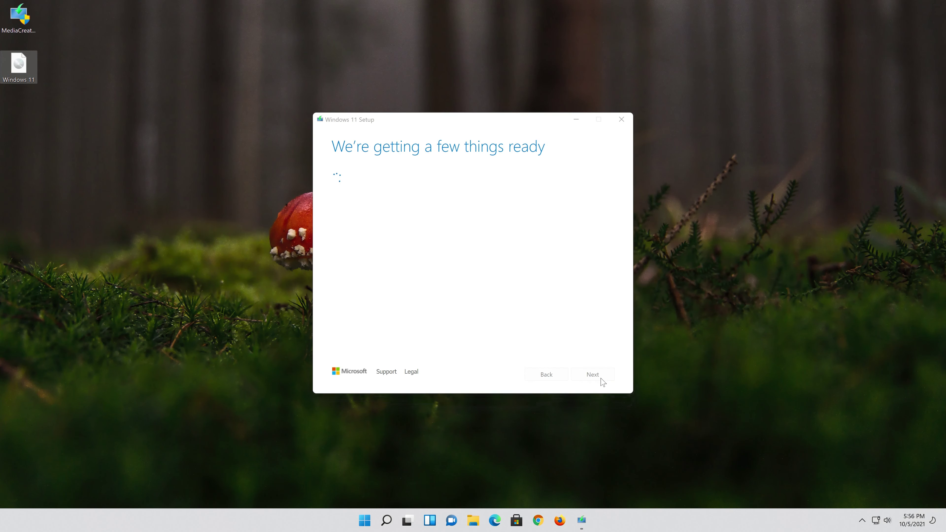
left_click(597, 377)
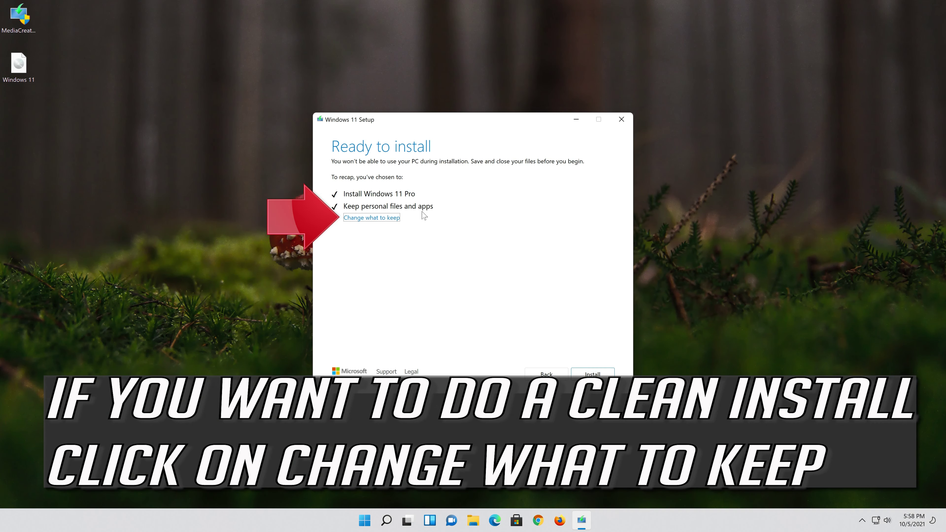
left_click(385, 217)
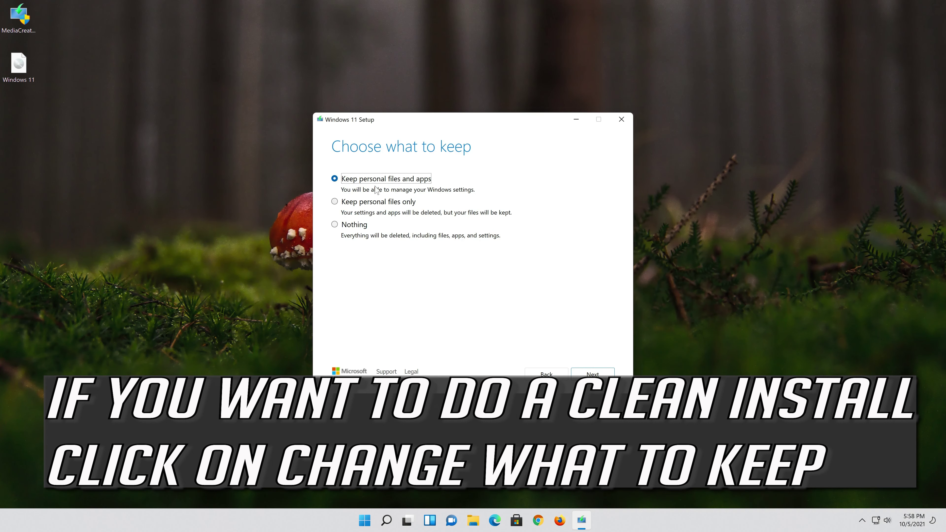
left_click(599, 375)
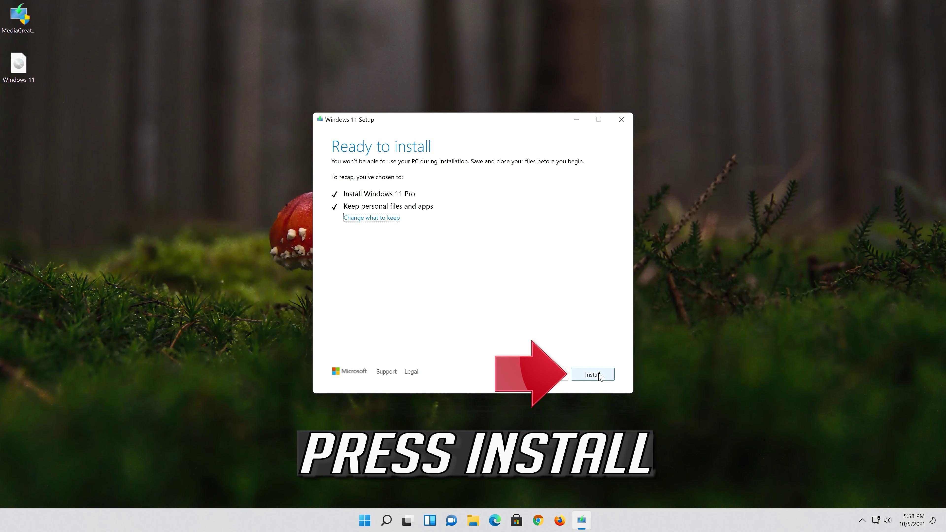
left_click(599, 375)
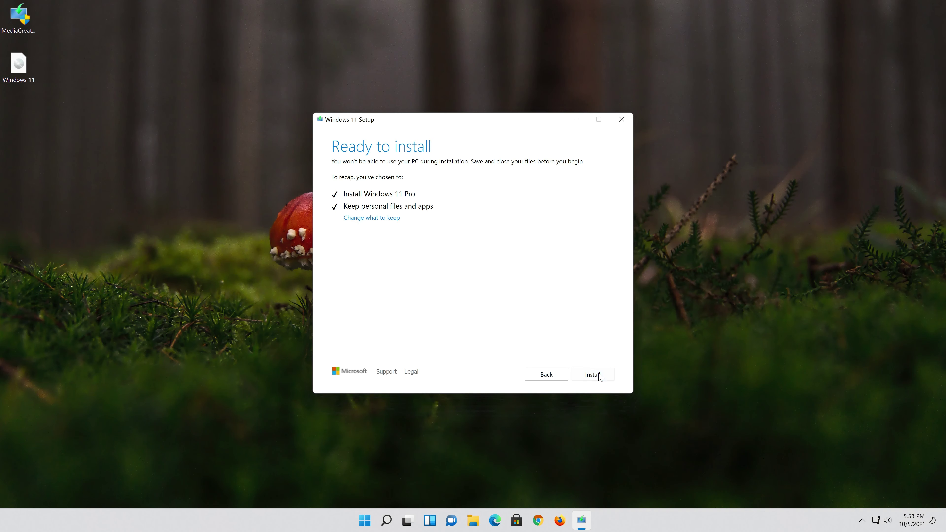